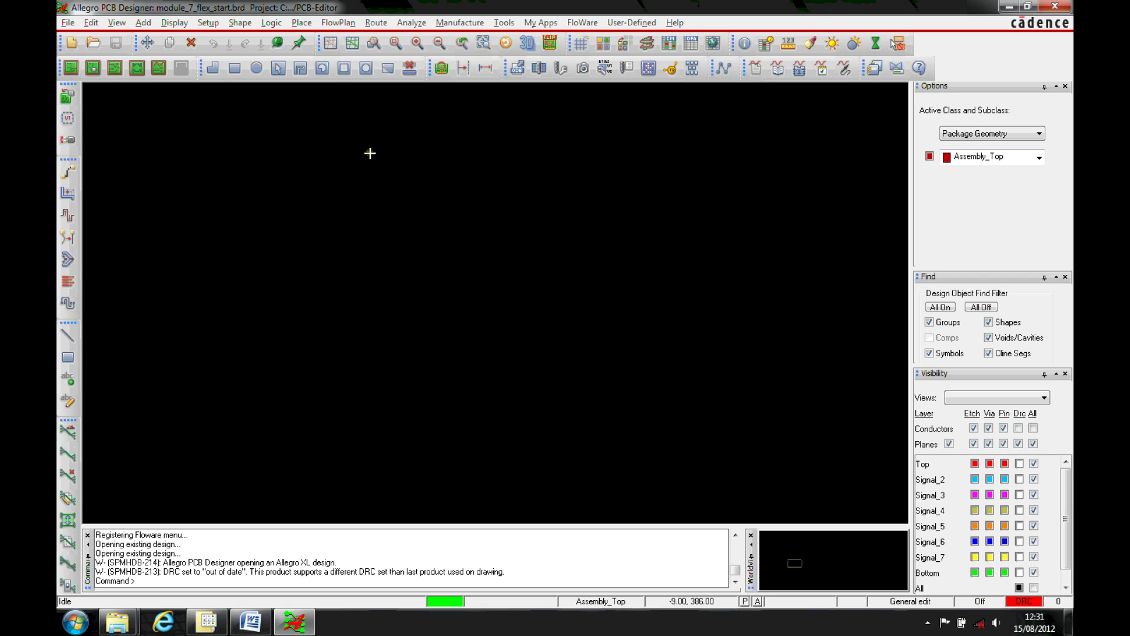
Start an IDX import of flex_baseline.idx with the Use as baseline option enabled
{"action": "left_click", "coordinate": [68, 24]}
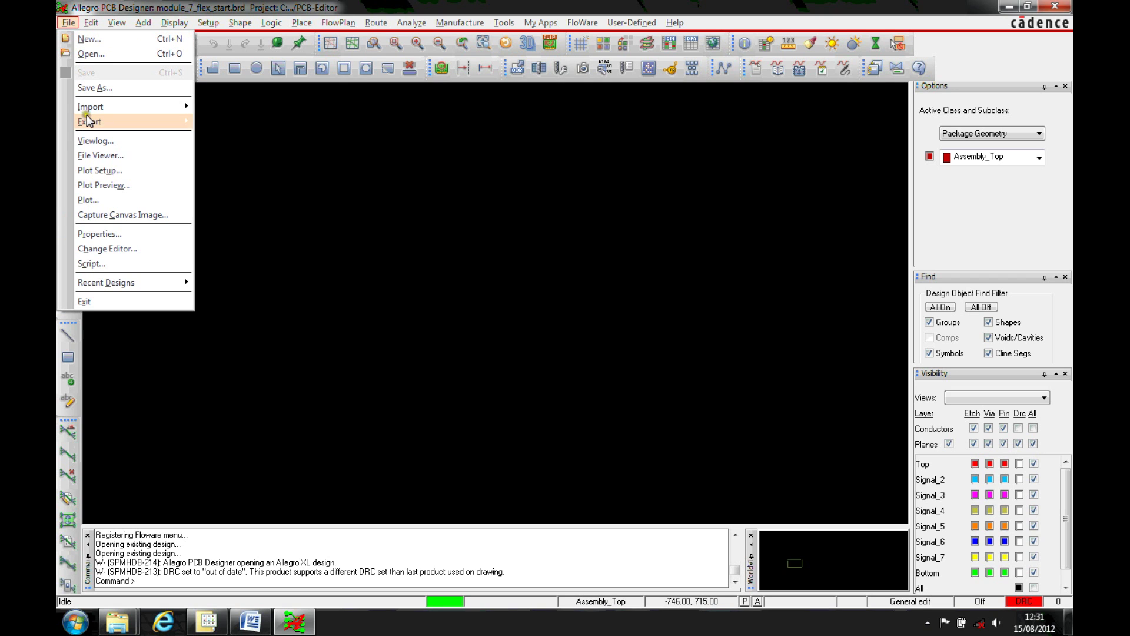
{"action": "mouse_move", "coordinate": [87, 106]}
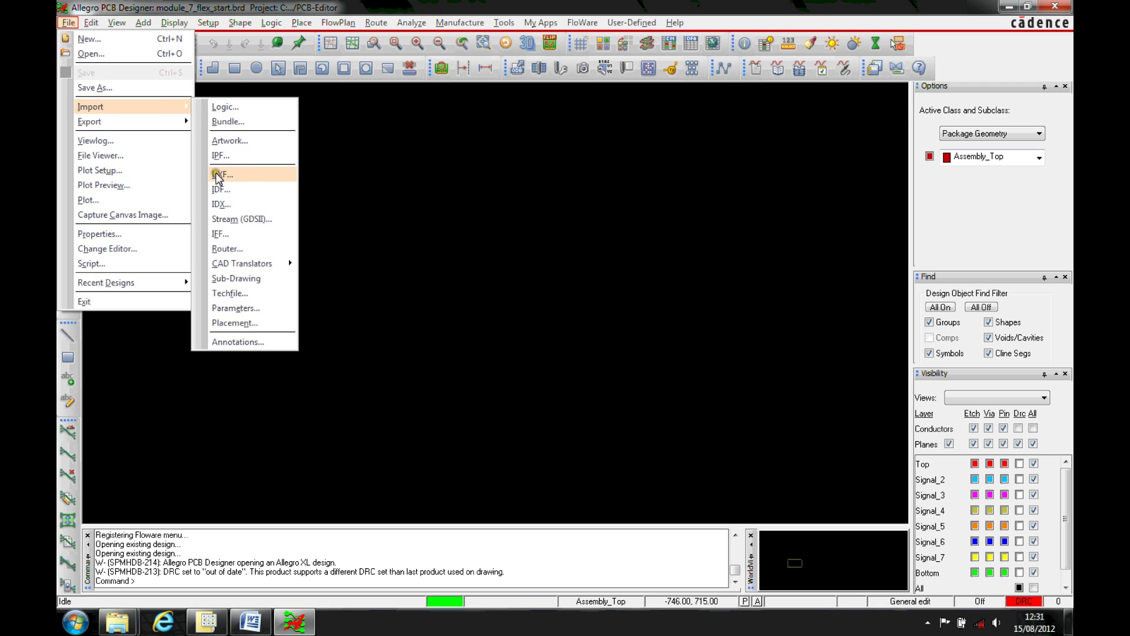
{"action": "left_click", "coordinate": [249, 208]}
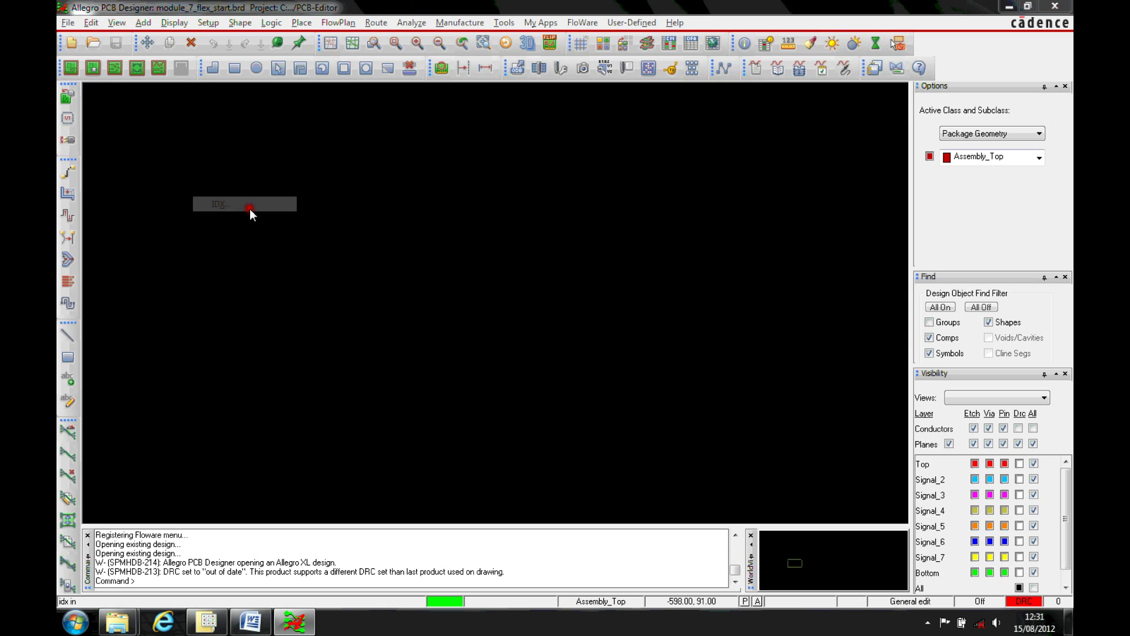
{"action": "left_click_drag", "start_coordinate": [186, 48], "coordinate": [321, 84]}
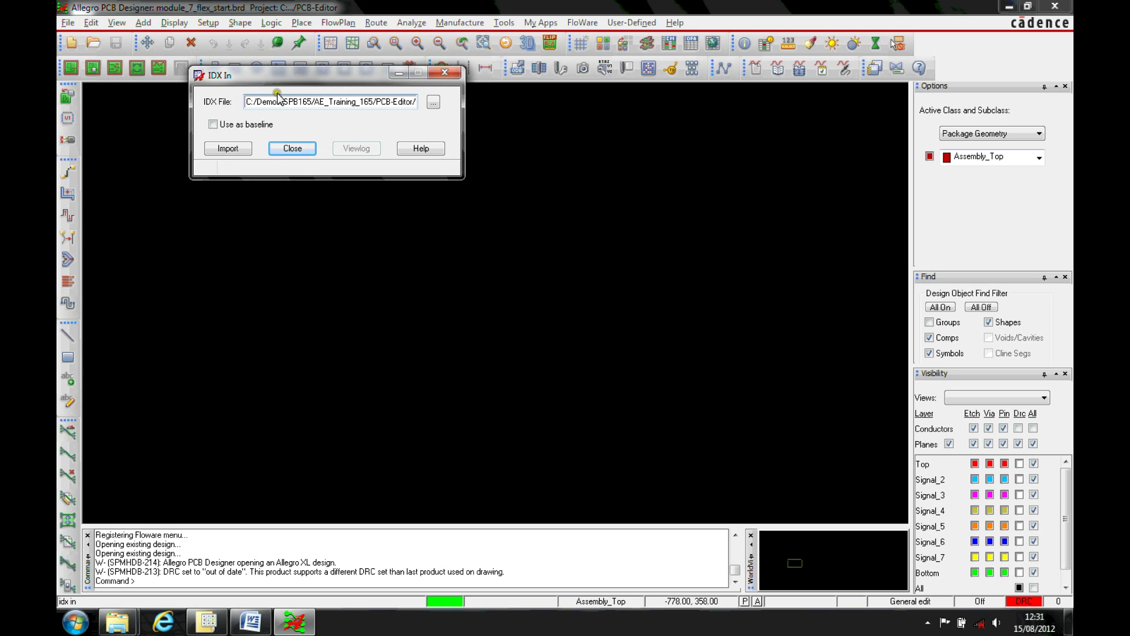
{"action": "left_click", "coordinate": [439, 108]}
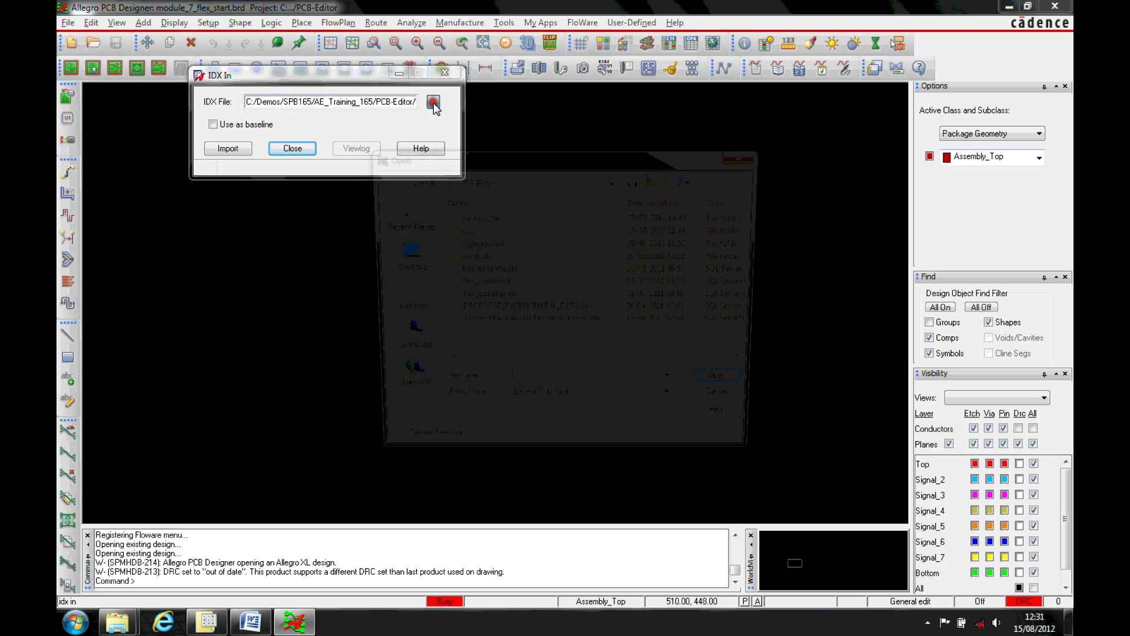
{"action": "left_click", "coordinate": [484, 271]}
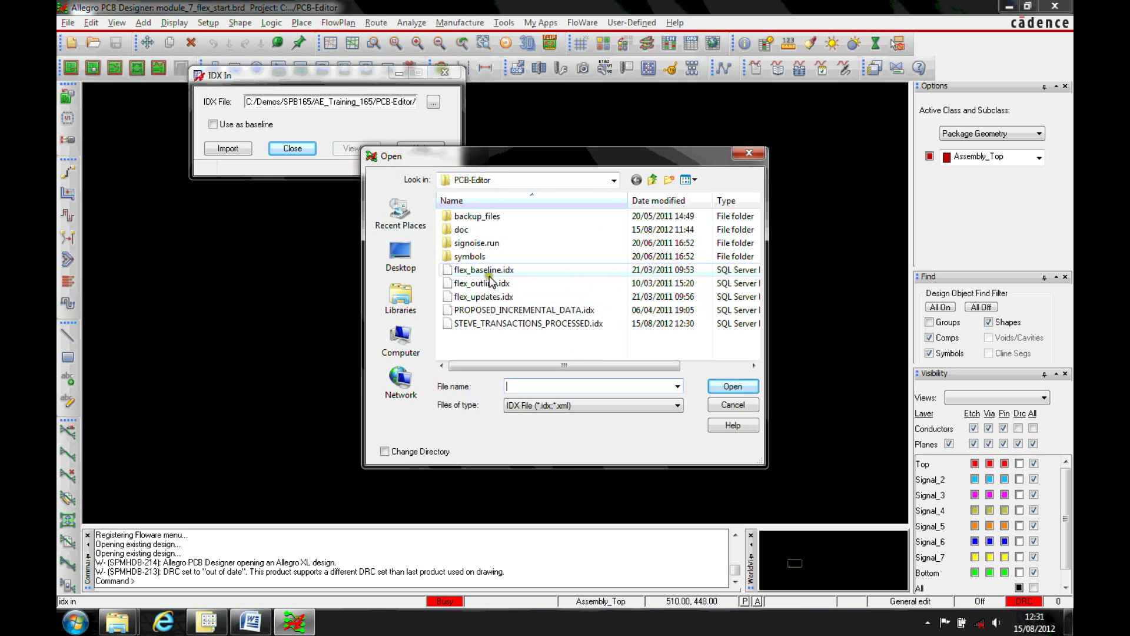
{"action": "double_click", "coordinate": [484, 271]}
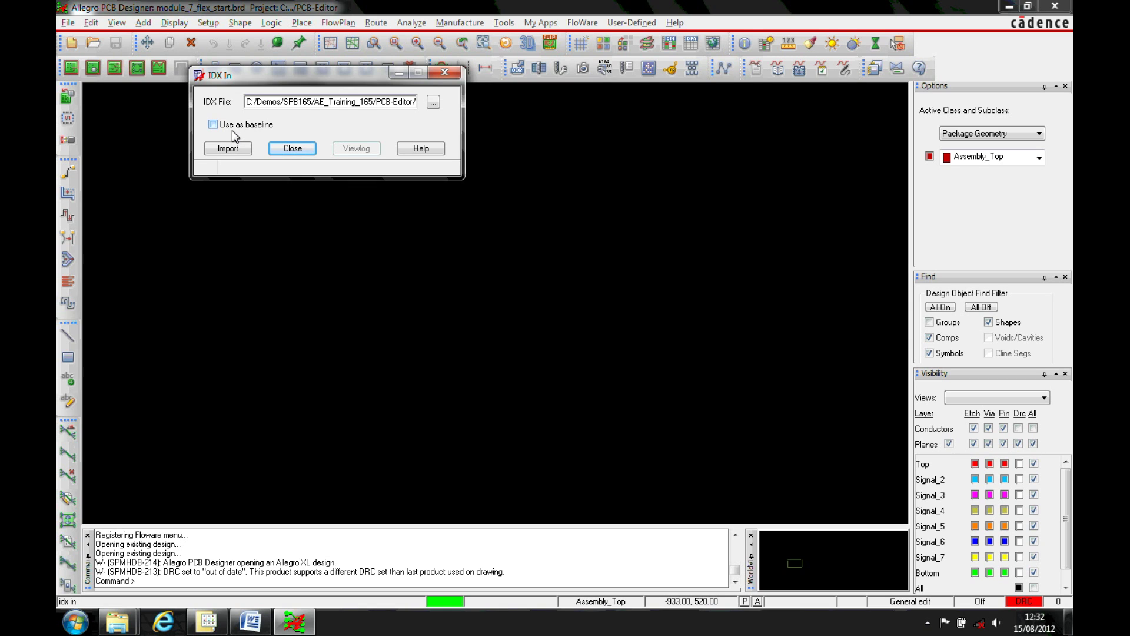
{"action": "left_click", "coordinate": [221, 117]}
{"action": "left_click", "coordinate": [239, 151]}
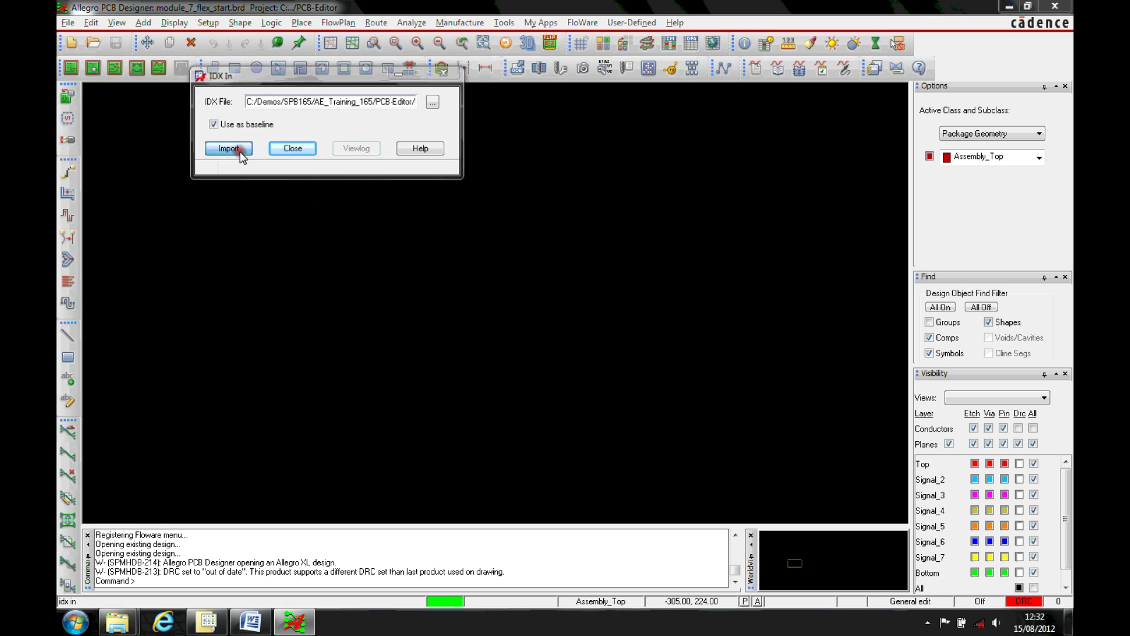
Accept the J1 placement, board outline and route outline baseline objects and complete the IDX import
{"action": "left_click_drag", "start_coordinate": [270, 33], "coordinate": [507, 77]}
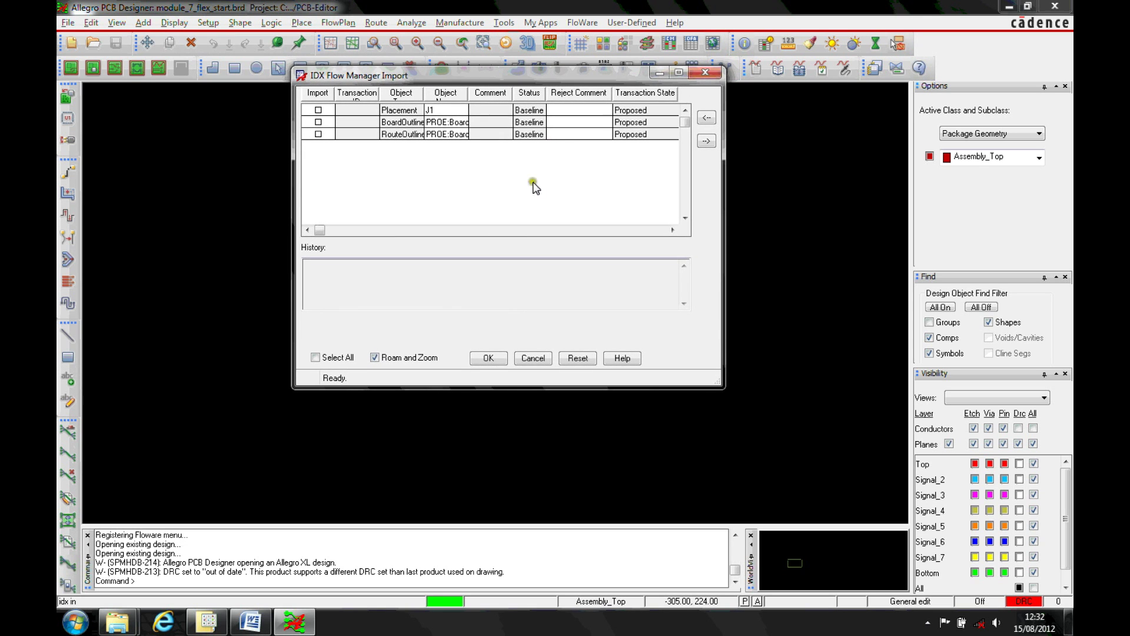
{"action": "left_click_drag", "start_coordinate": [408, 80], "coordinate": [469, 97]}
{"action": "left_click", "coordinate": [380, 140]}
{"action": "left_click", "coordinate": [380, 126]}
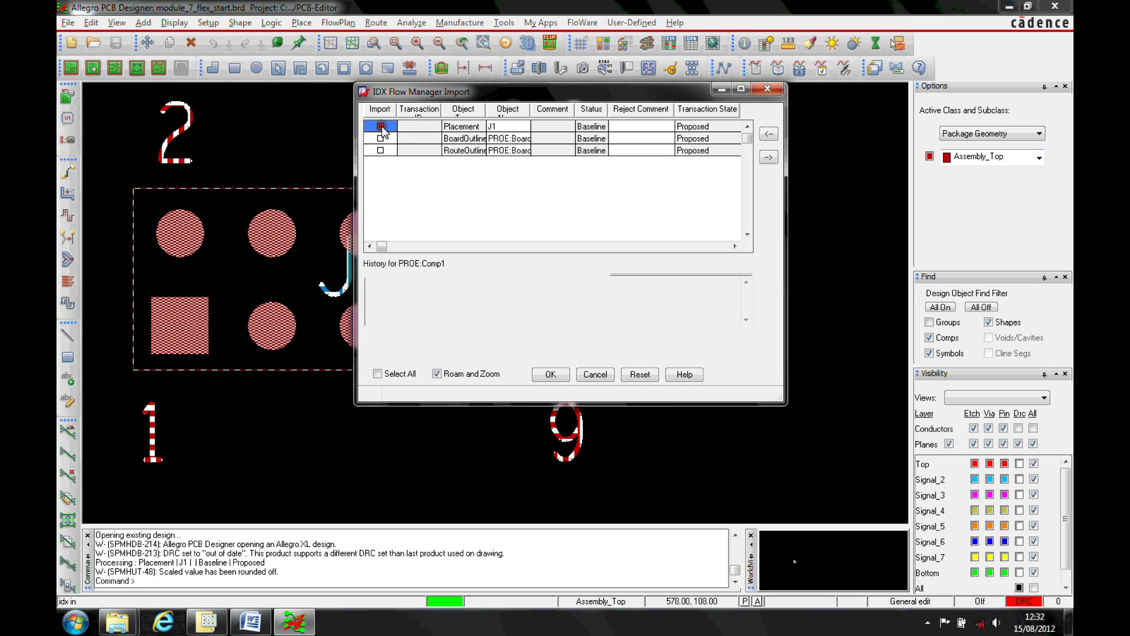
{"action": "left_click", "coordinate": [380, 126]}
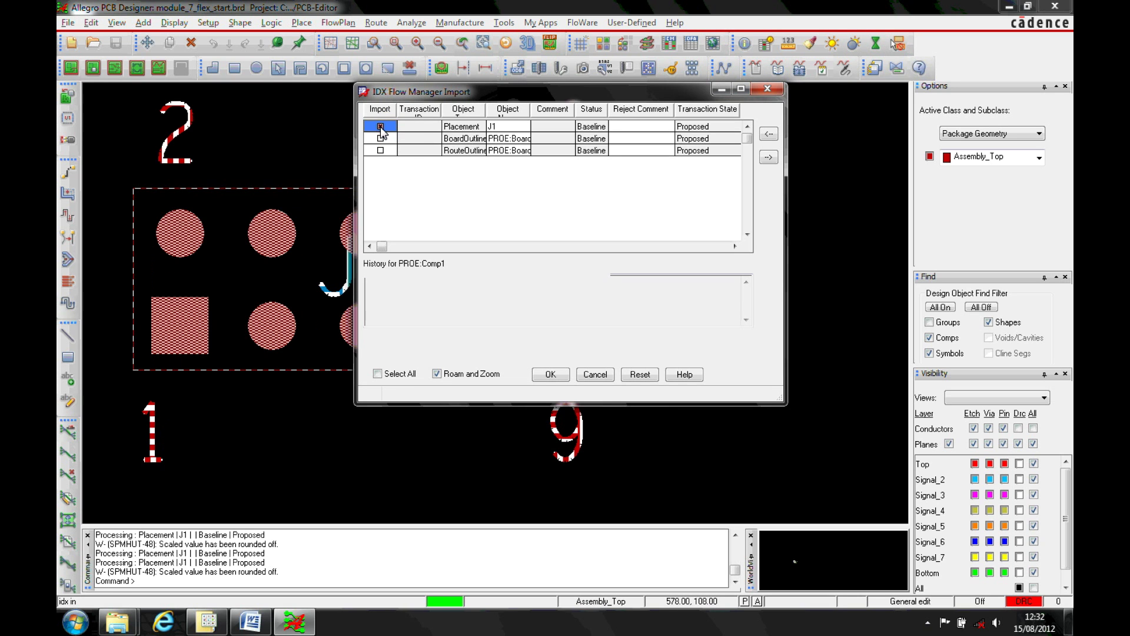
{"action": "left_click", "coordinate": [380, 139]}
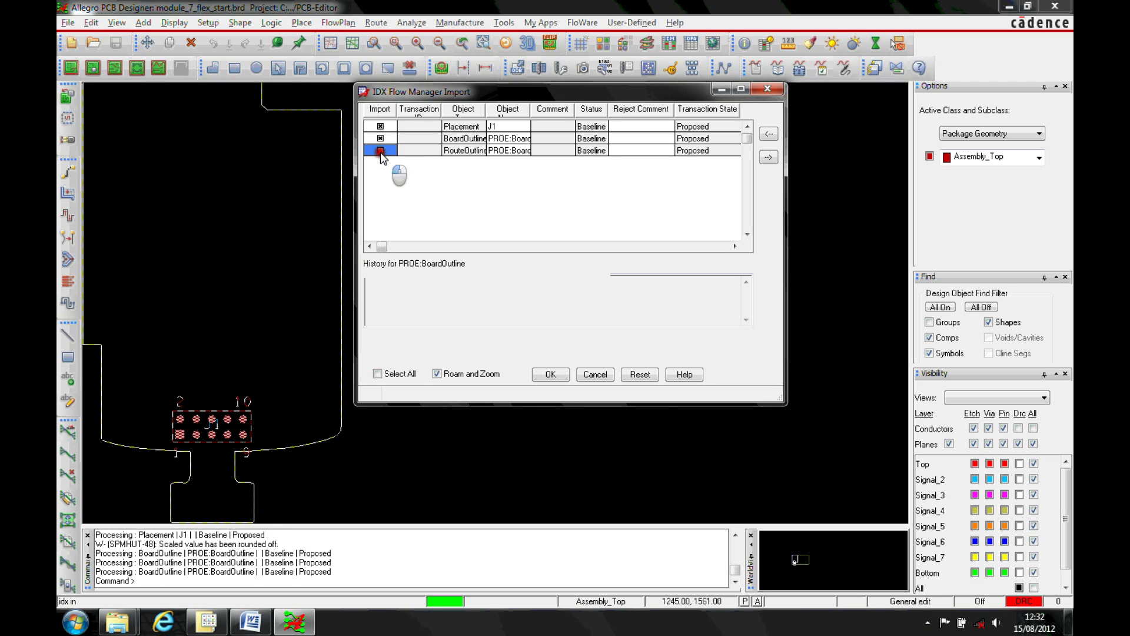
{"action": "left_click", "coordinate": [380, 151]}
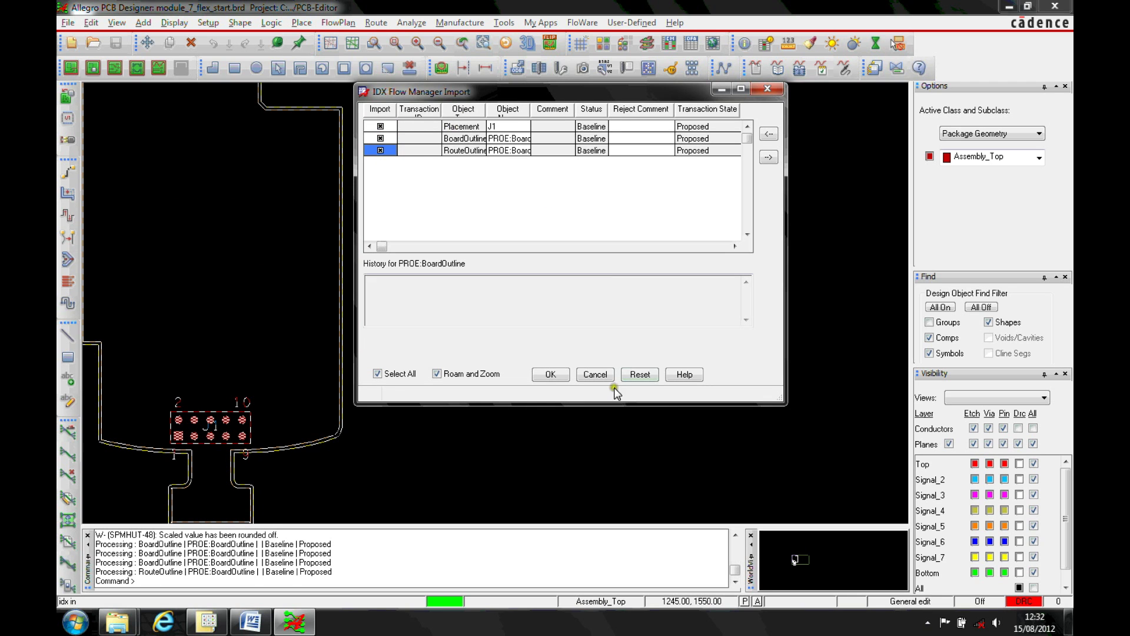
{"action": "left_click", "coordinate": [553, 375]}
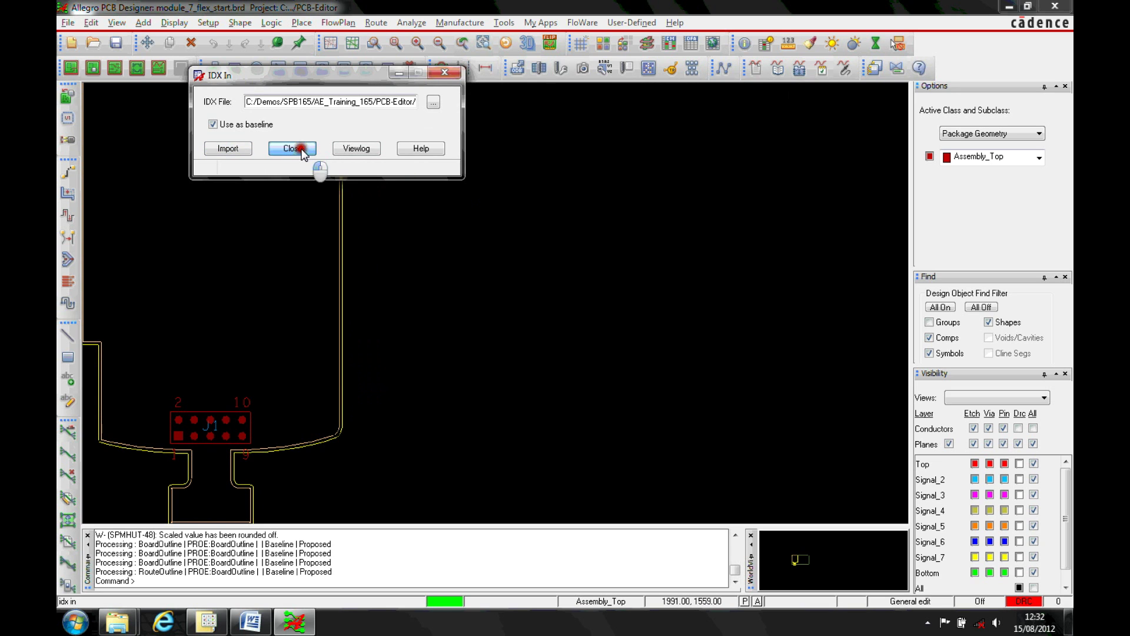
{"action": "left_click", "coordinate": [302, 150]}
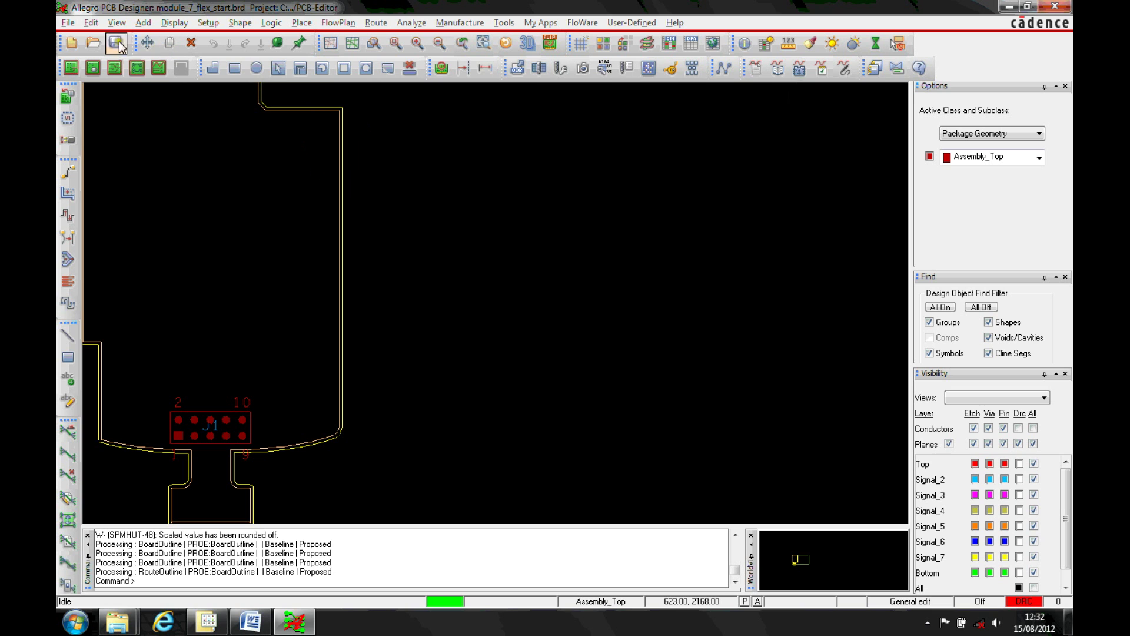
Save the board as steve.brd, replacing the existing file
{"action": "left_click", "coordinate": [68, 23]}
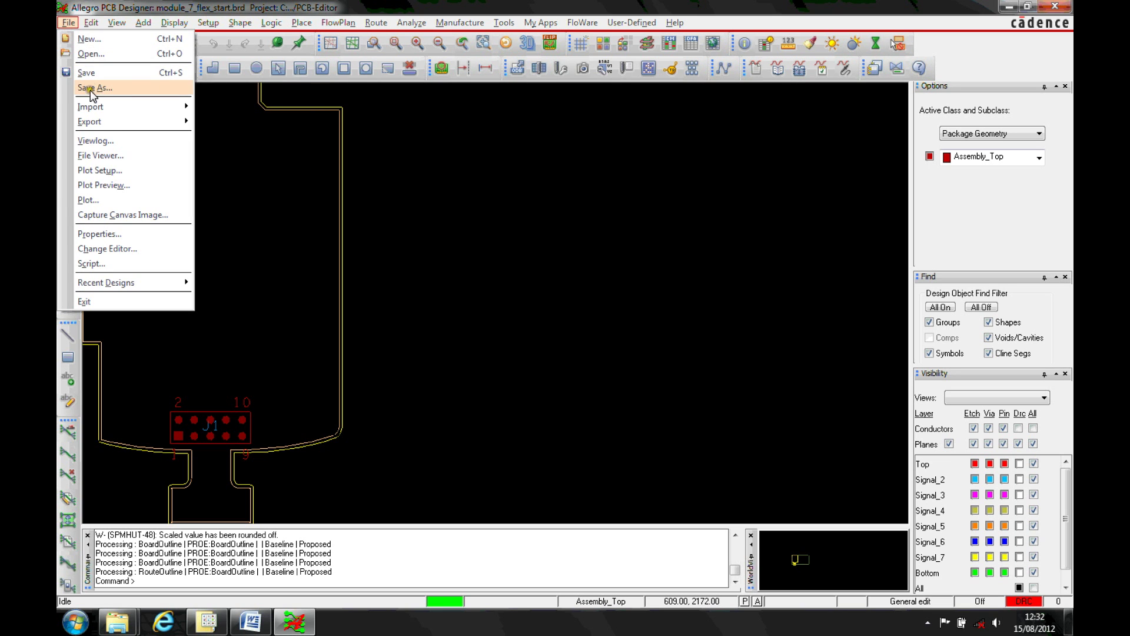
{"action": "left_click", "coordinate": [90, 88]}
{"action": "type", "text": "steve"}
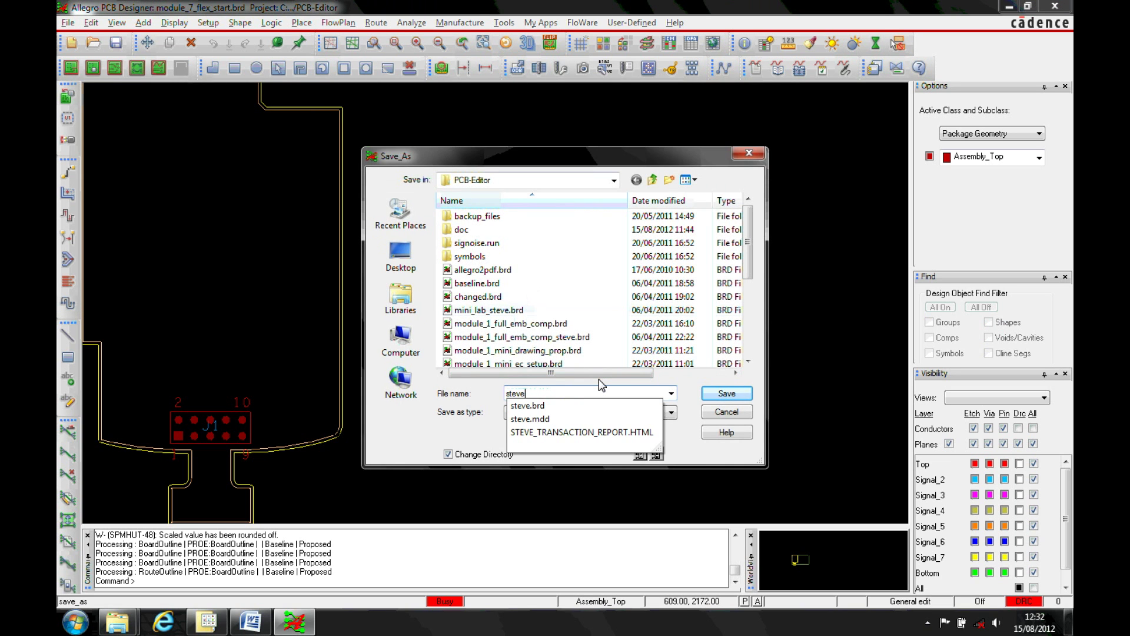
{"action": "key", "text": "Return"}
{"action": "left_click", "coordinate": [621, 339]}
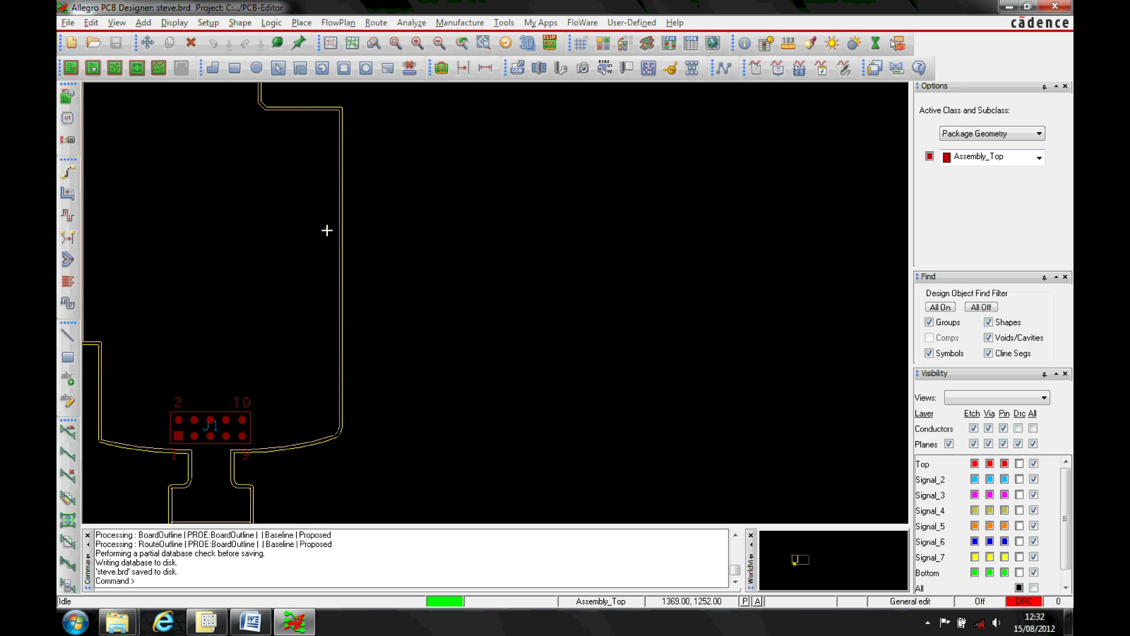
Start an IDX import of flex_updates.idx without using it as a baseline
{"action": "left_click", "coordinate": [69, 22]}
{"action": "left_click", "coordinate": [94, 107]}
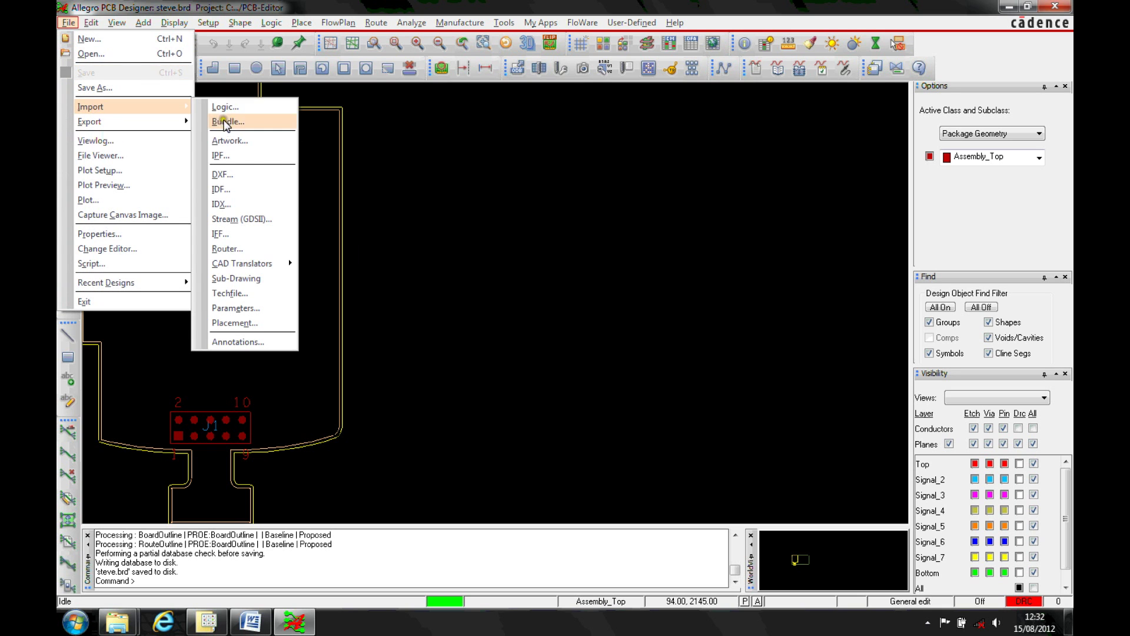
{"action": "left_click", "coordinate": [220, 204]}
{"action": "left_click", "coordinate": [434, 102]}
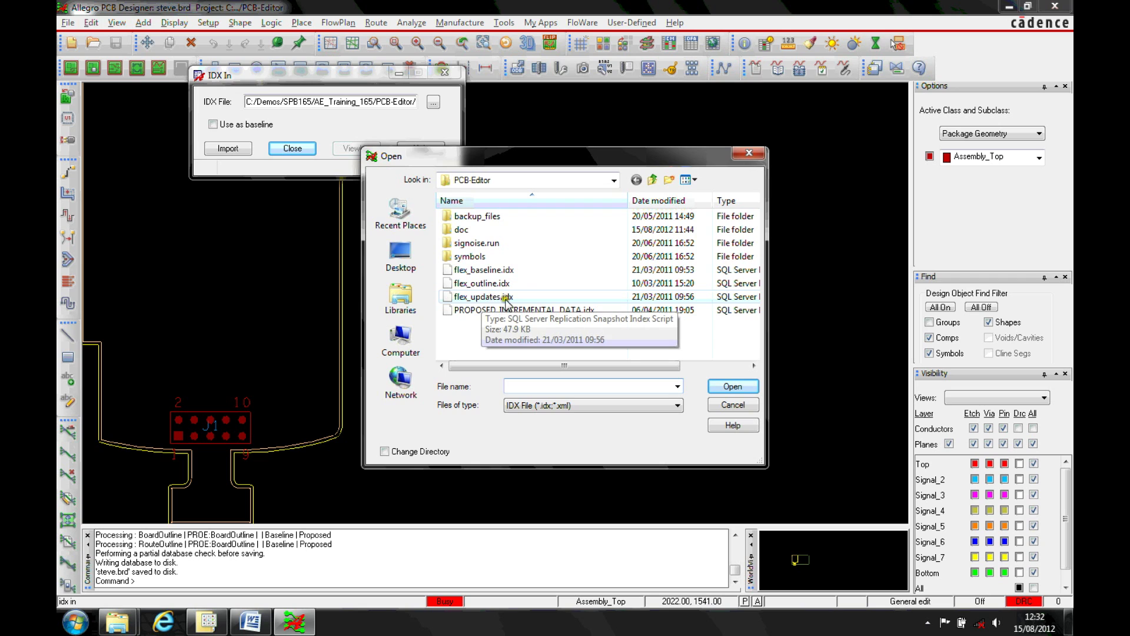
{"action": "double_click", "coordinate": [483, 296]}
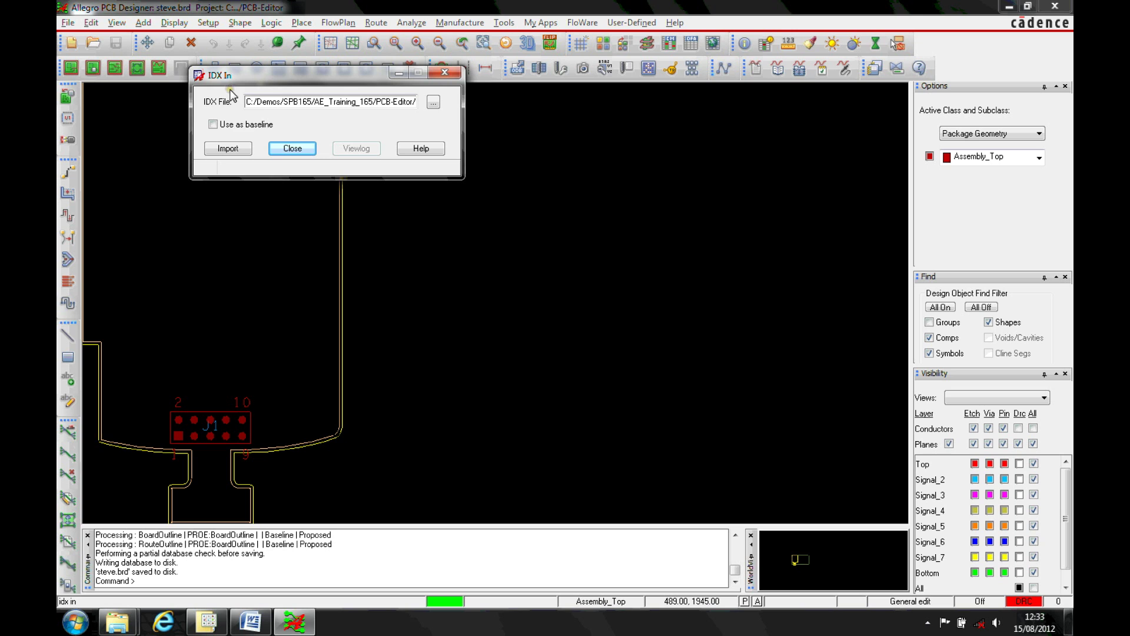
{"action": "left_click", "coordinate": [228, 148]}
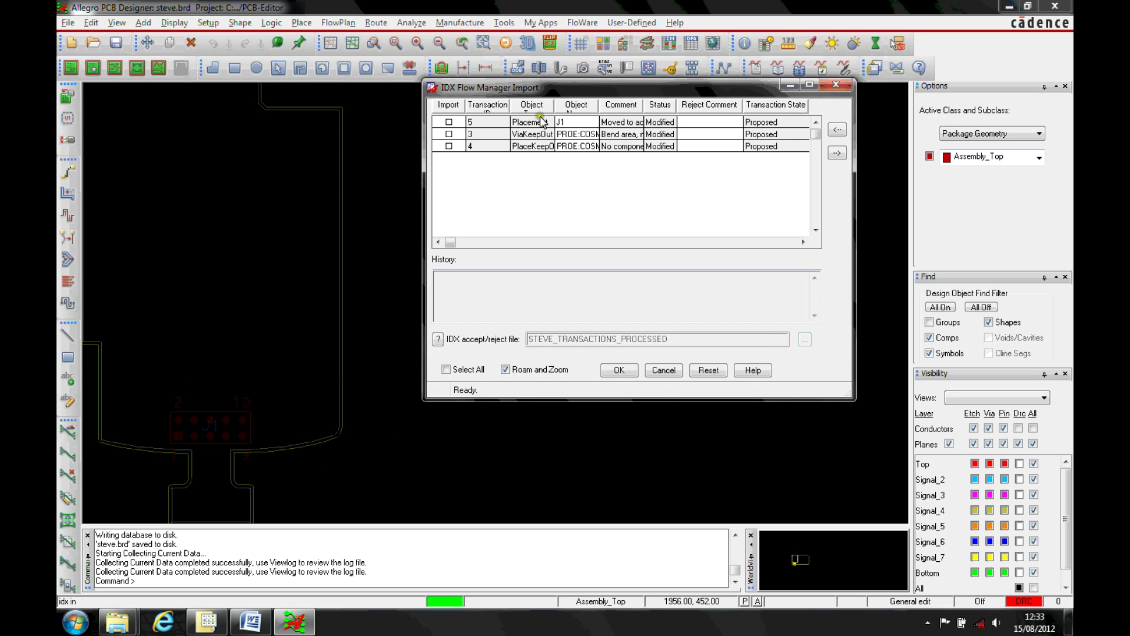
Preview the J1 placement change in transaction 5 and mark it for import
{"action": "left_click", "coordinate": [449, 123]}
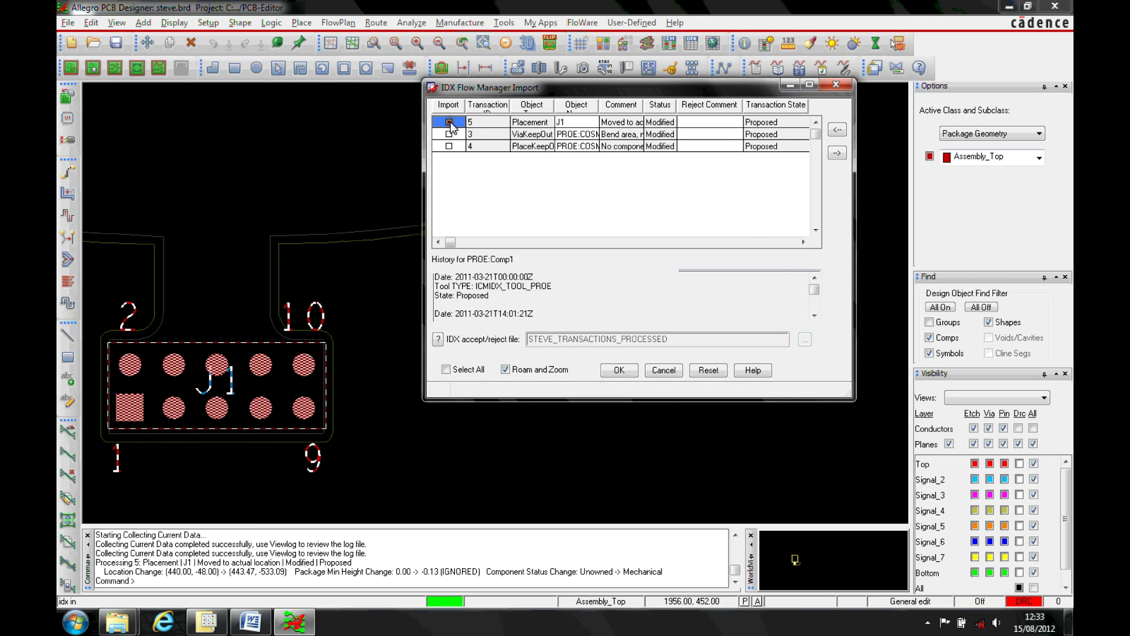
{"action": "left_click", "coordinate": [450, 123]}
{"action": "left_click", "coordinate": [451, 123]}
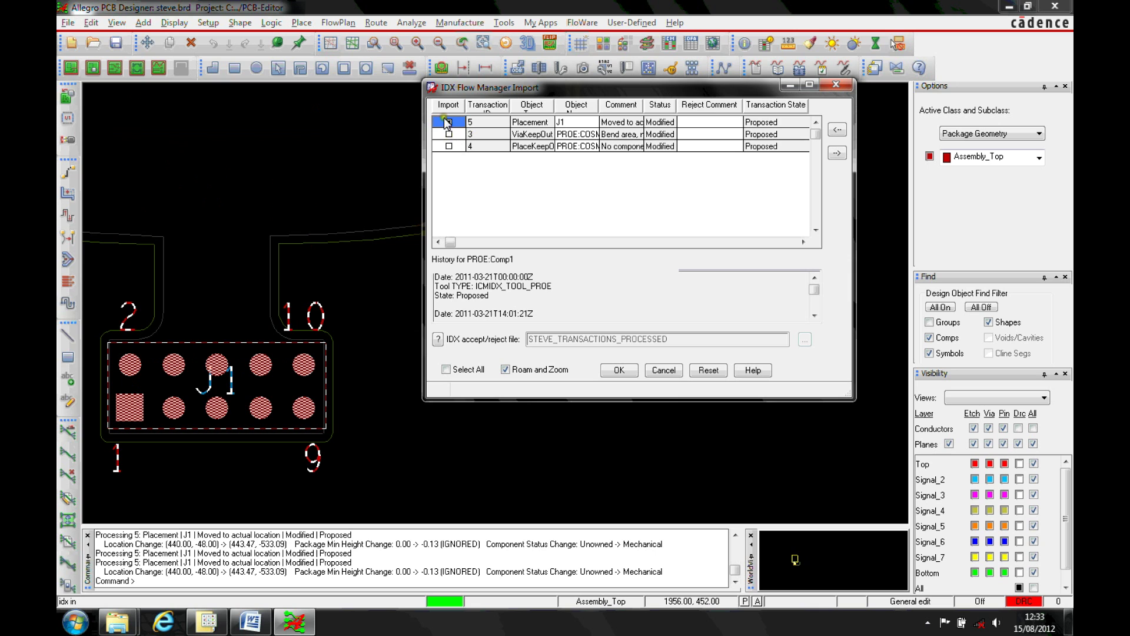
Preview the PlaceKeepOut change in transaction 4 against the whole board and disable Roam and Zoom
{"action": "left_click", "coordinate": [455, 148]}
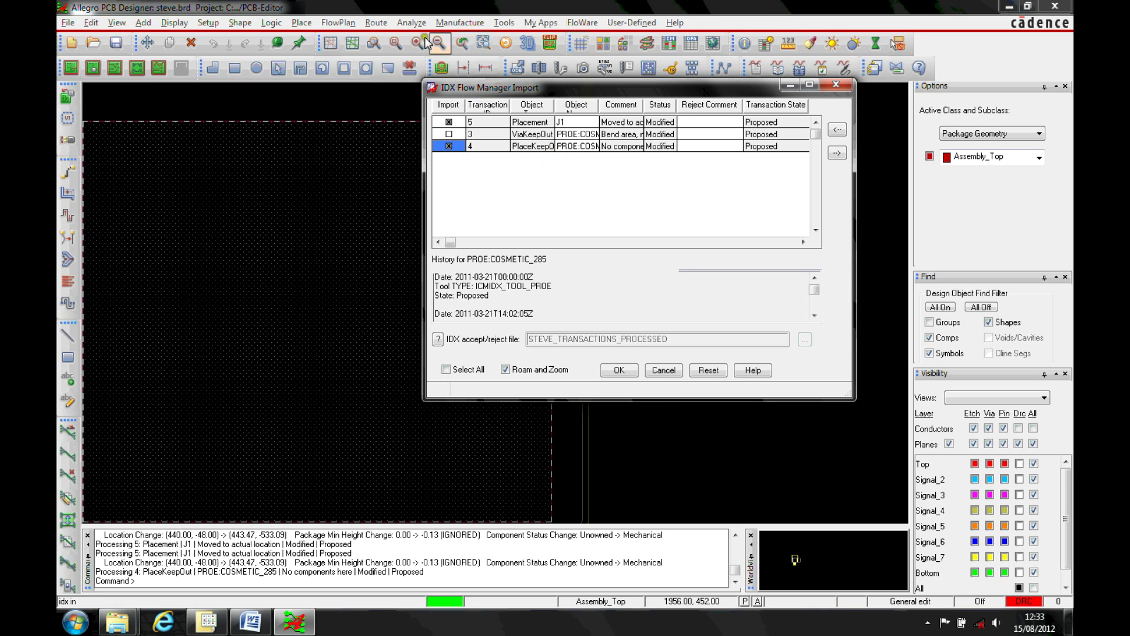
{"action": "left_click", "coordinate": [394, 44]}
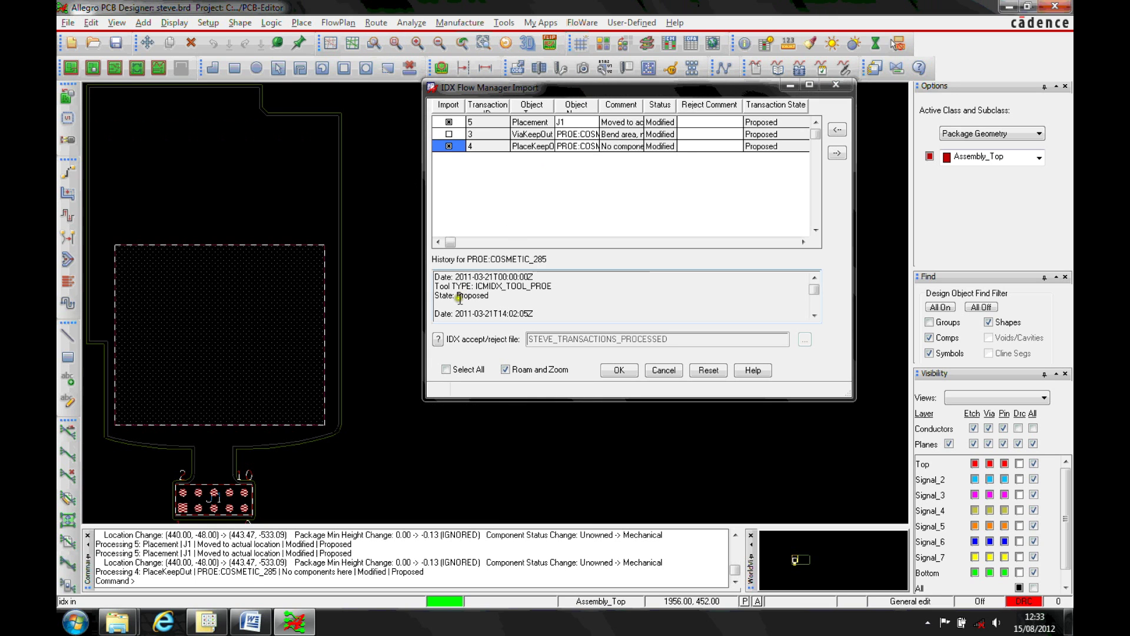
{"action": "left_click", "coordinate": [449, 146]}
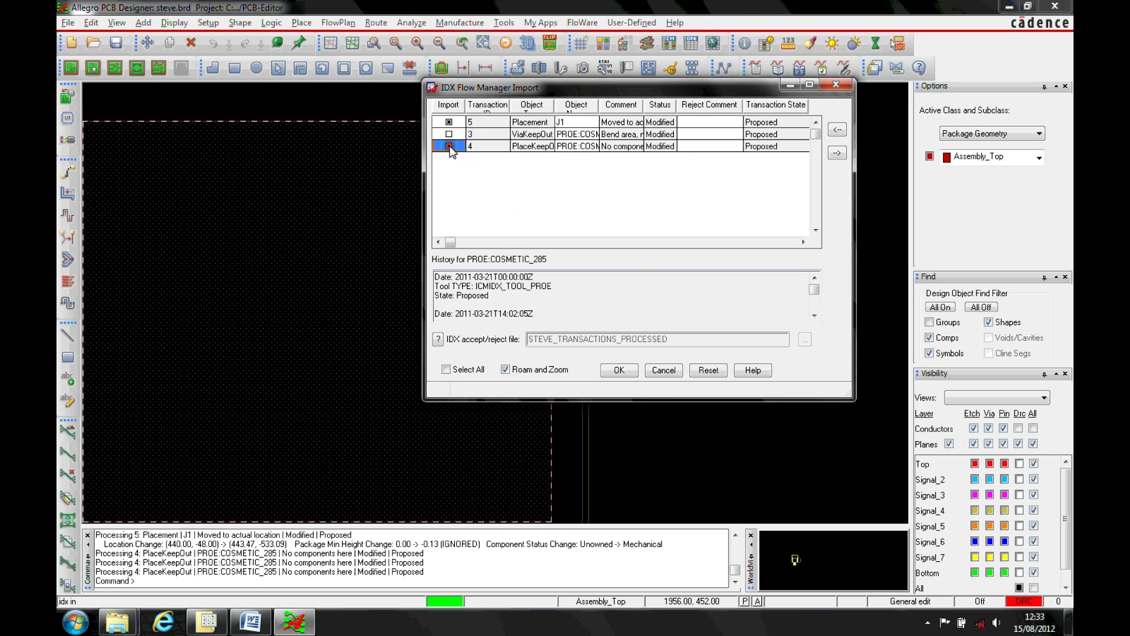
{"action": "left_click", "coordinate": [507, 369]}
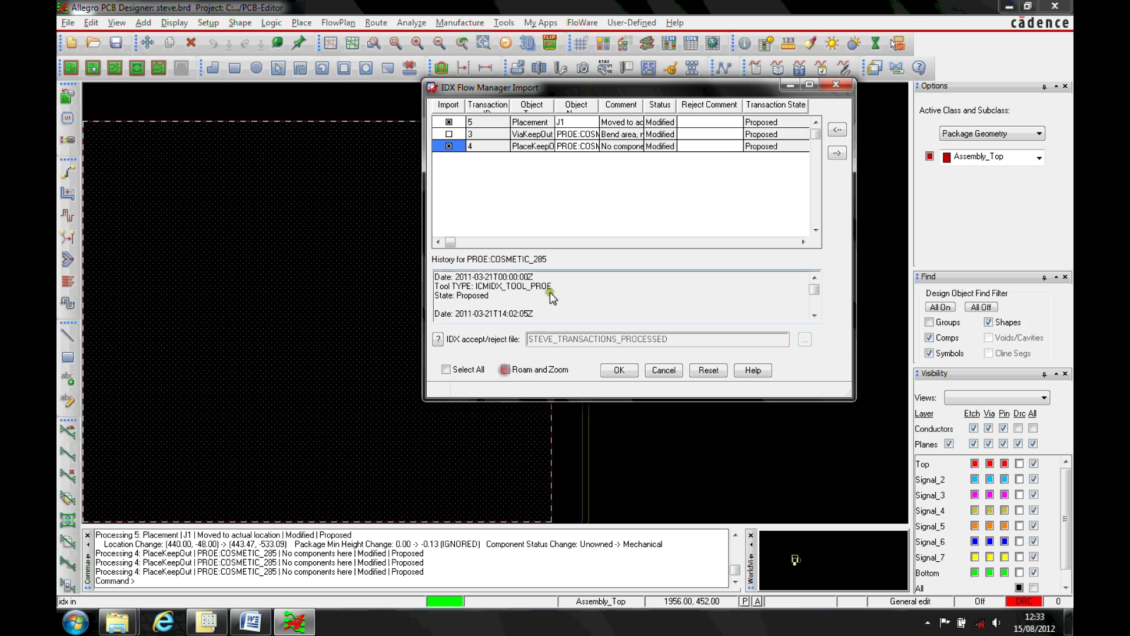
{"action": "left_click", "coordinate": [400, 42]}
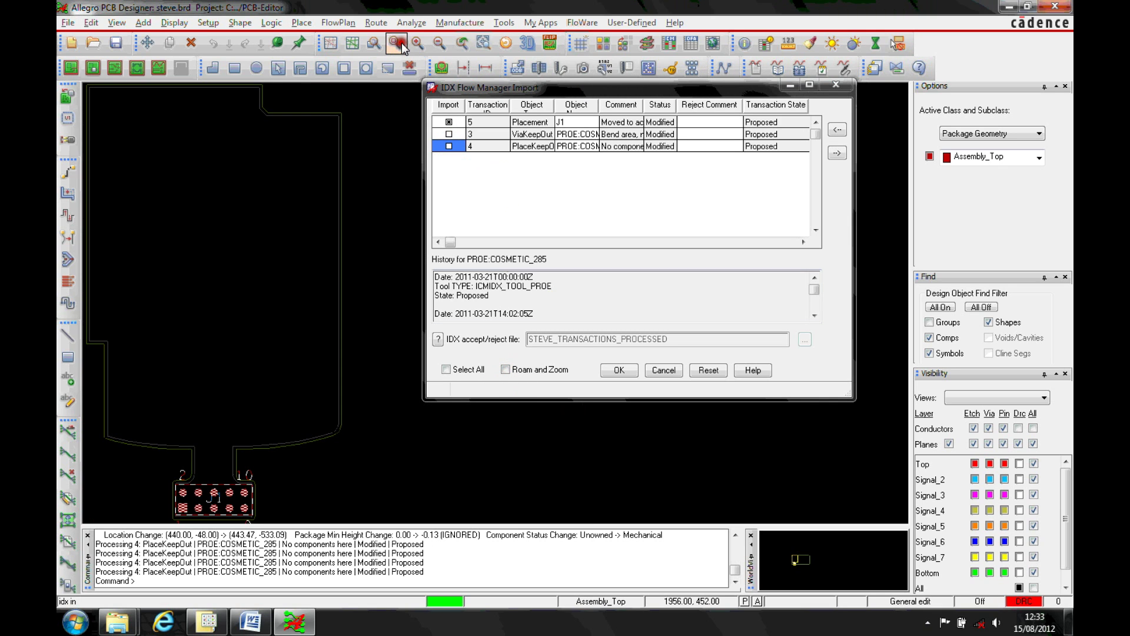
Leave PlaceKeepOut transaction 4 out of the import, give it the reject comment "too restrictive", and complete the IDX import
{"action": "left_click", "coordinate": [449, 146]}
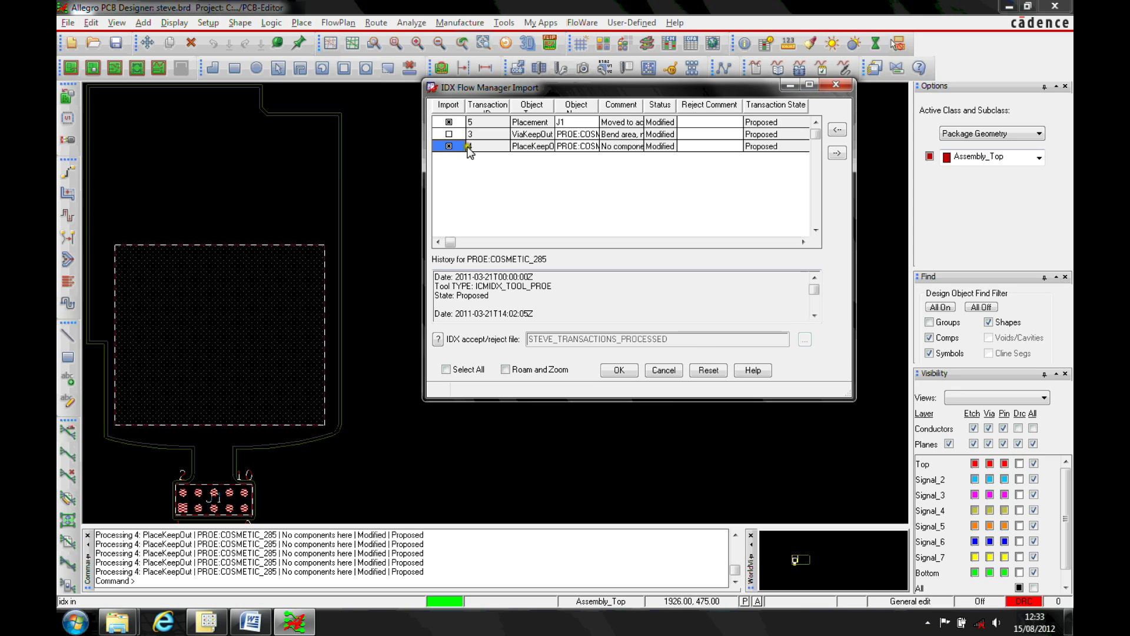
{"action": "left_click", "coordinate": [449, 146]}
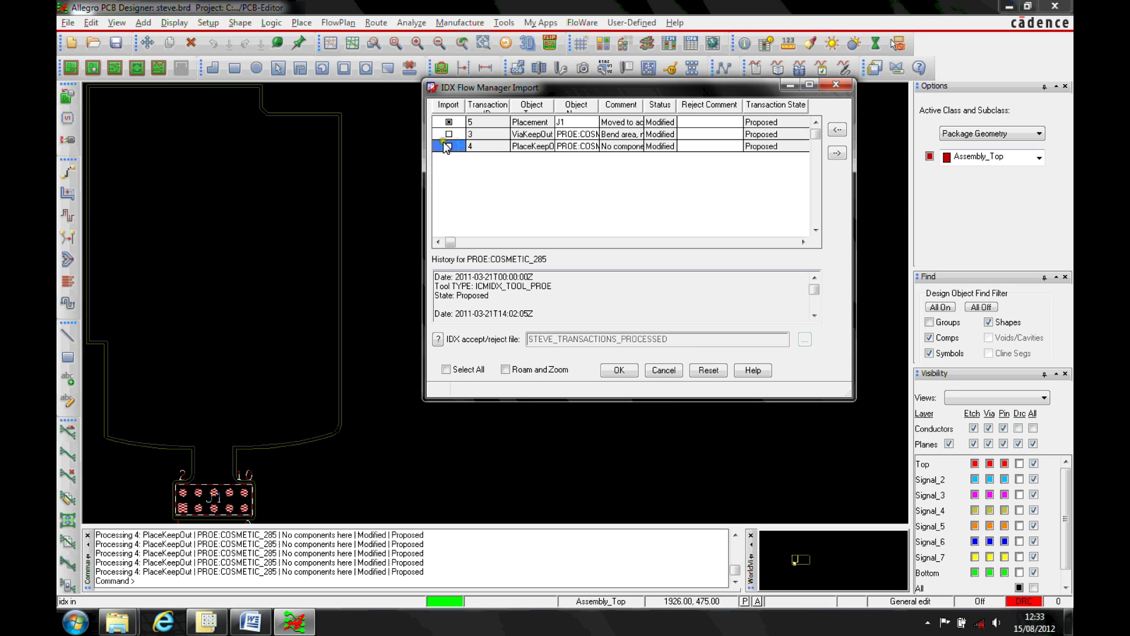
{"action": "left_click", "coordinate": [687, 146]}
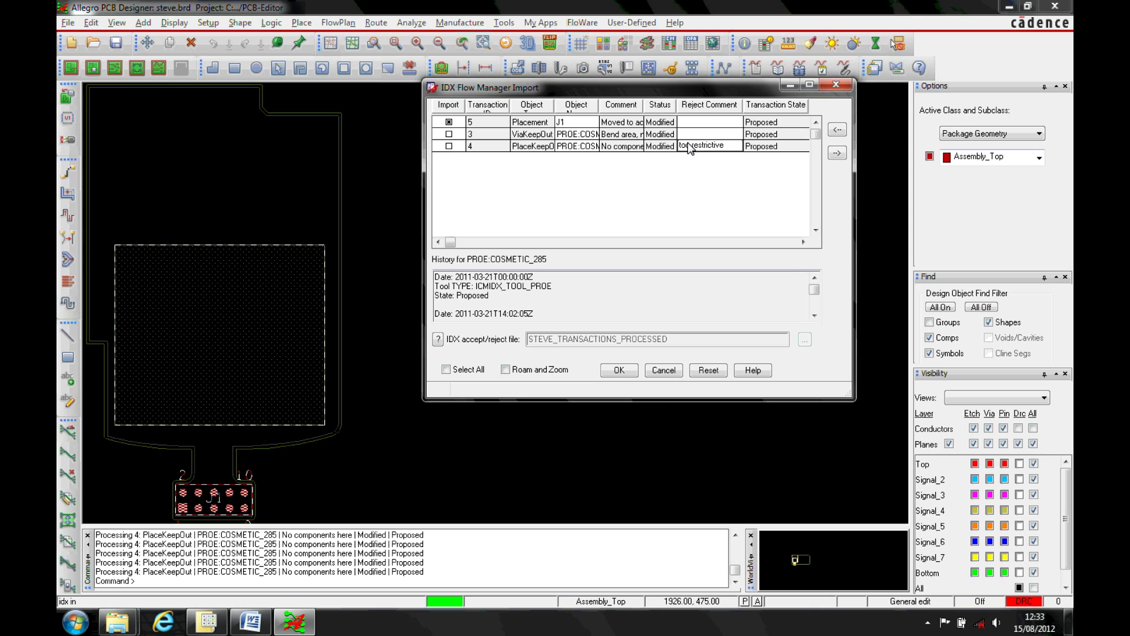
{"action": "left_click", "coordinate": [632, 375]}
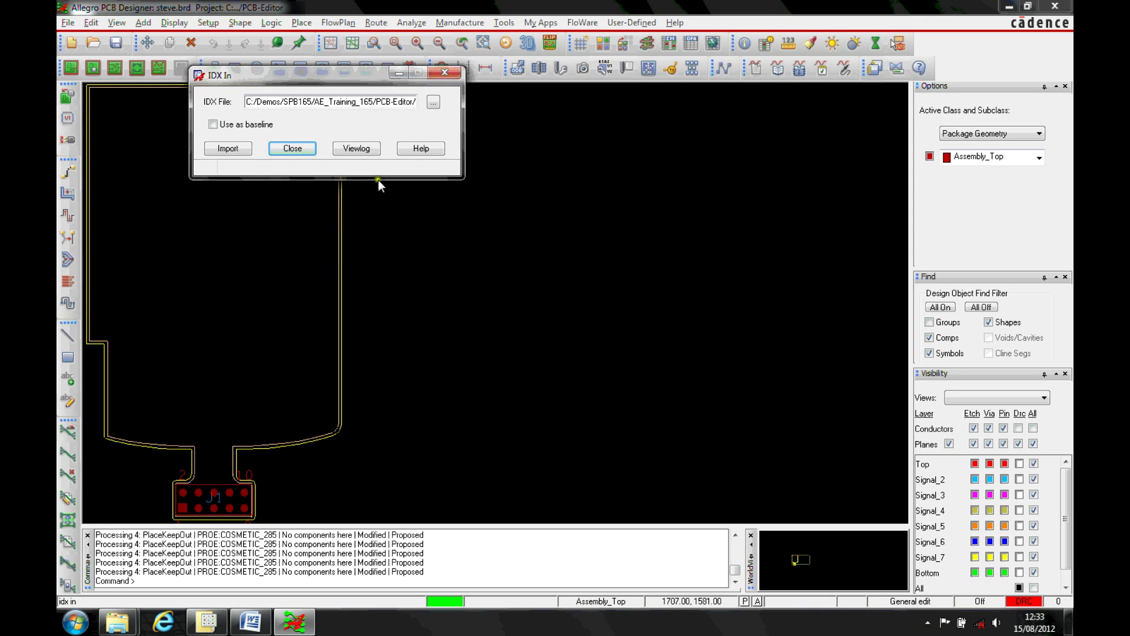
{"action": "left_click", "coordinate": [286, 149]}
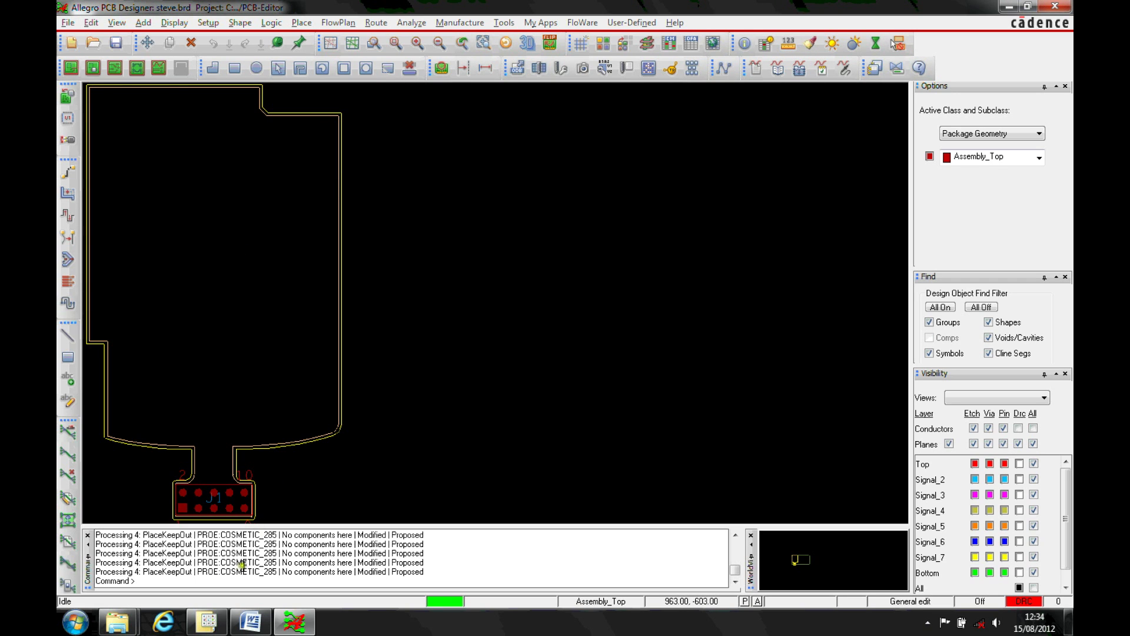
Switch to the PCB-Editor folder in Windows Explorer and view the baseline transactions in MODULE_7_FLEX_START_TRANSACTION_REPORT.HTML
{"action": "mouse_move", "coordinate": [126, 625]}
{"action": "left_click", "coordinate": [165, 535]}
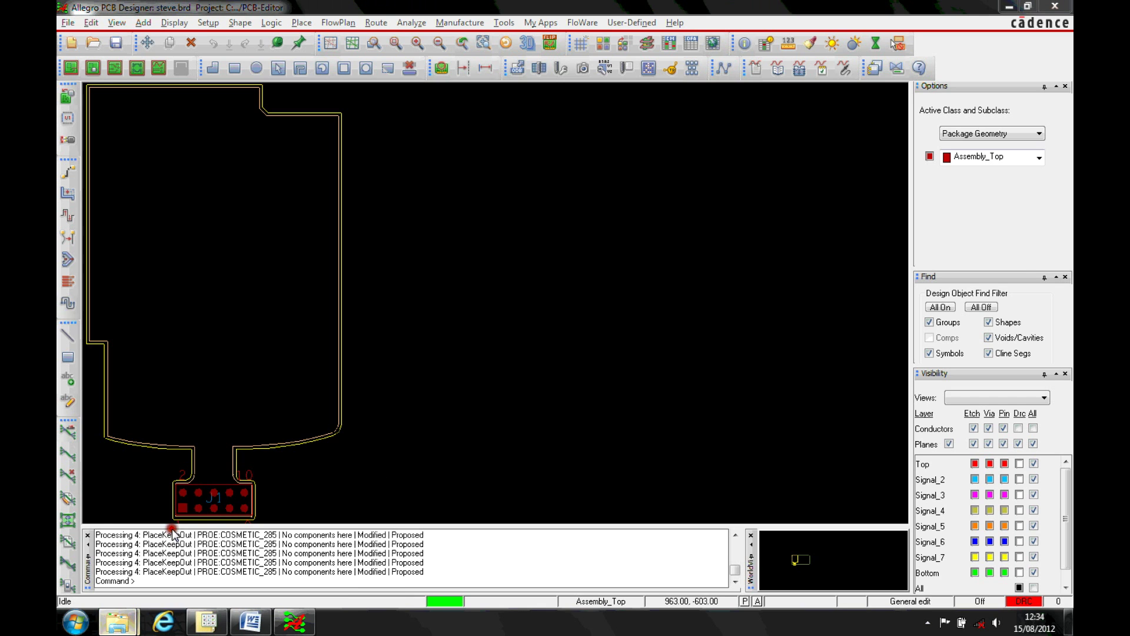
{"action": "scroll", "coordinate": [520, 484], "scroll_direction": "down", "scroll_amount": 2}
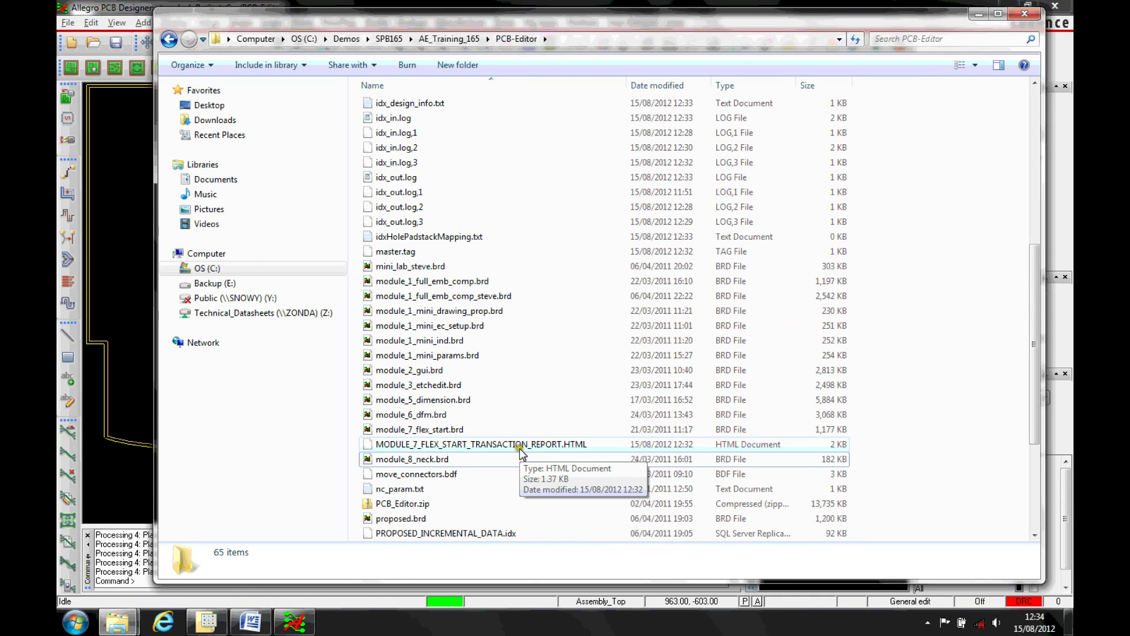
{"action": "double_click", "coordinate": [559, 447]}
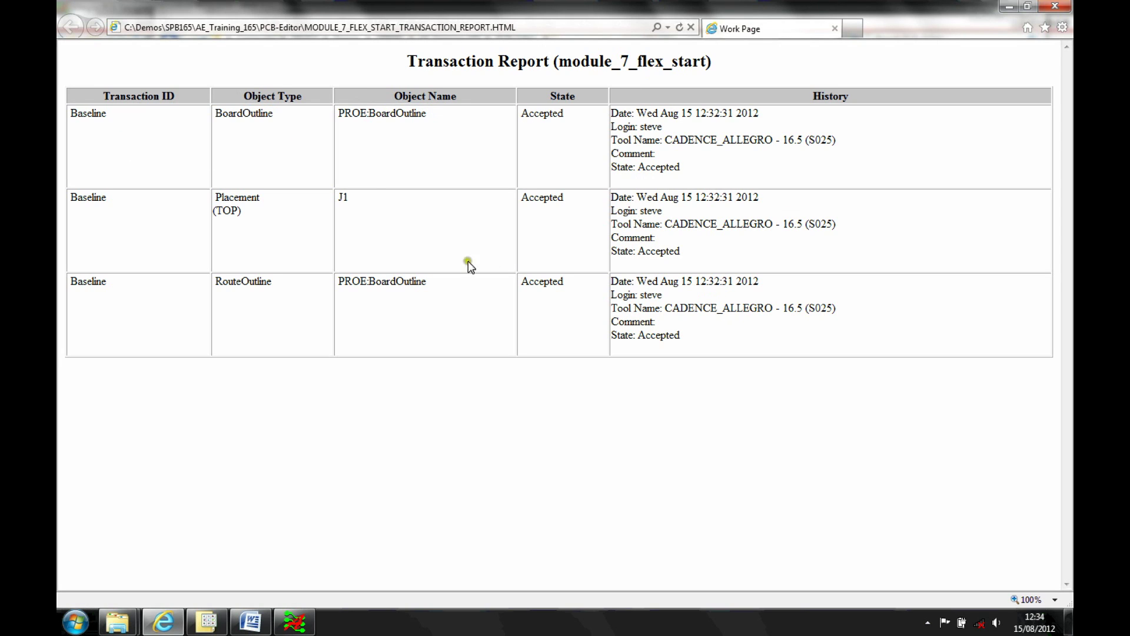
{"action": "left_click", "coordinate": [1056, 6]}
Open STEVE_TRANSACTION_REPORT.HTML from the PCB-Editor folder and examine the state and comment history of transactions 5, 3 and 4
{"action": "scroll", "coordinate": [404, 454], "scroll_direction": "up", "scroll_amount": 8}
{"action": "scroll", "coordinate": [421, 391], "scroll_direction": "down", "scroll_amount": 12}
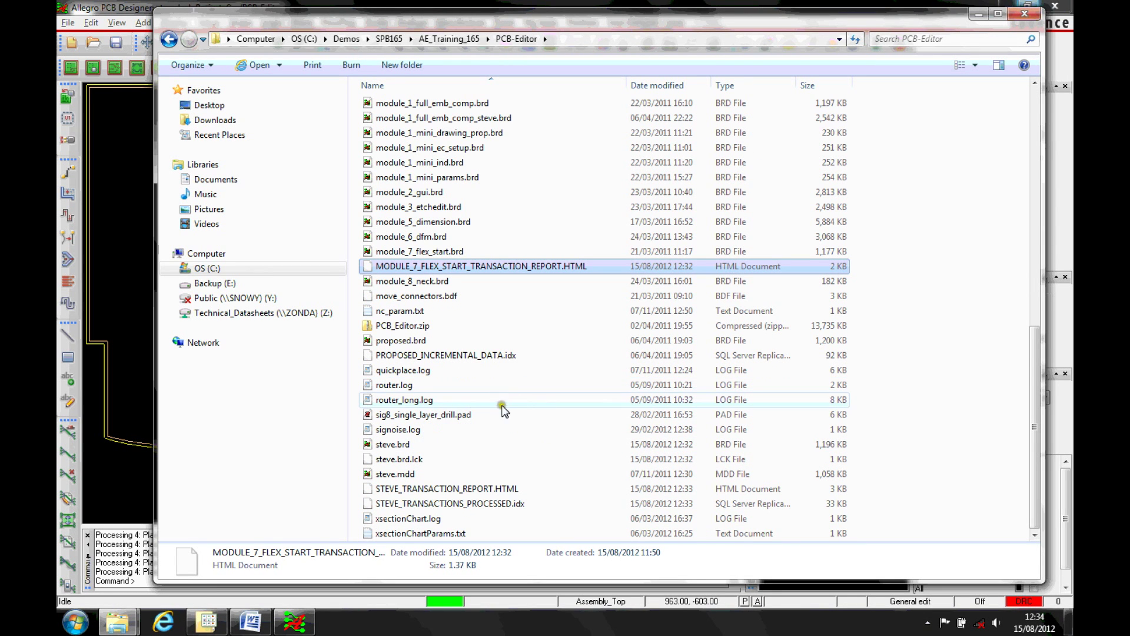
{"action": "double_click", "coordinate": [420, 493]}
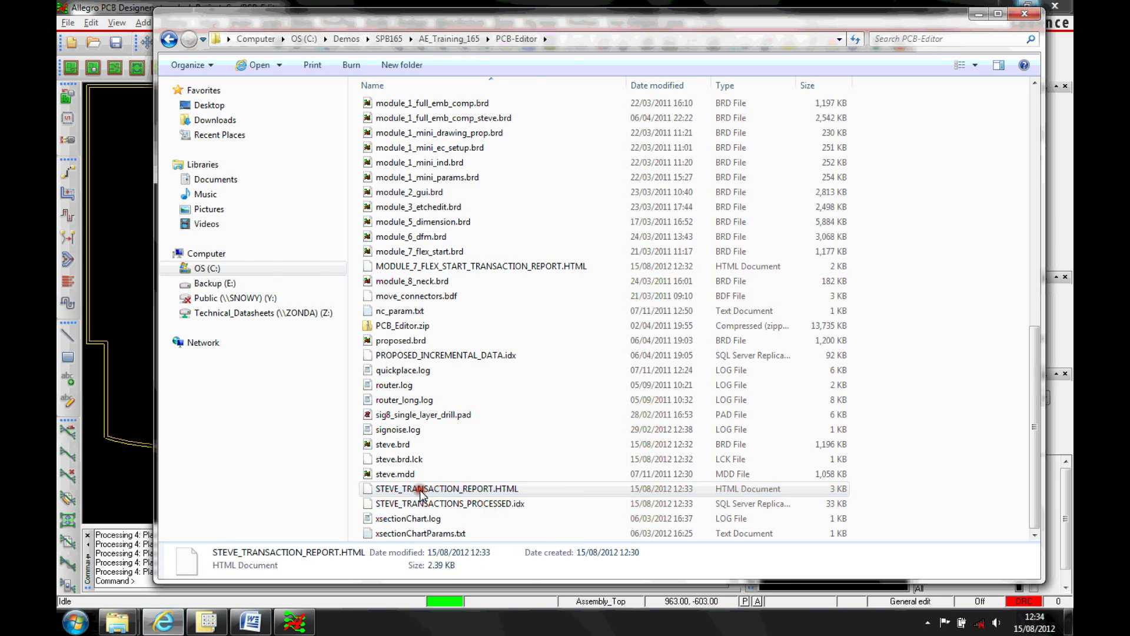
{"action": "scroll", "coordinate": [544, 417], "scroll_direction": "down", "scroll_amount": 3}
{"action": "scroll", "coordinate": [544, 417], "scroll_direction": "up", "scroll_amount": 2}
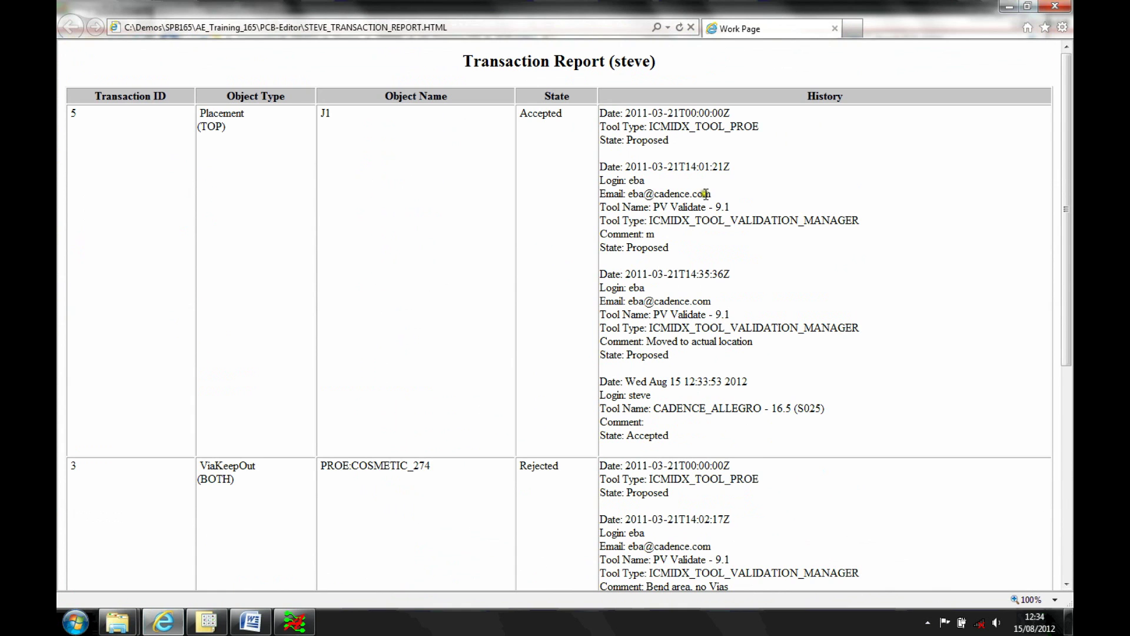
{"action": "scroll", "coordinate": [764, 348], "scroll_direction": "down", "scroll_amount": 6}
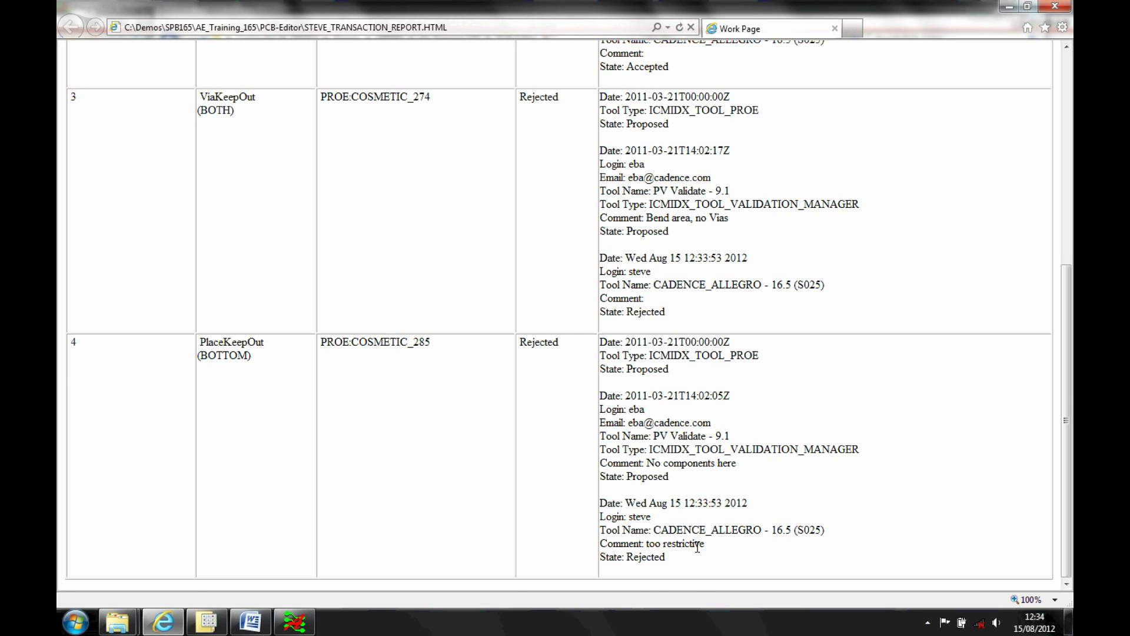
{"action": "scroll", "coordinate": [698, 547], "scroll_direction": "up", "scroll_amount": 6}
{"action": "left_click", "coordinate": [1009, 6]}
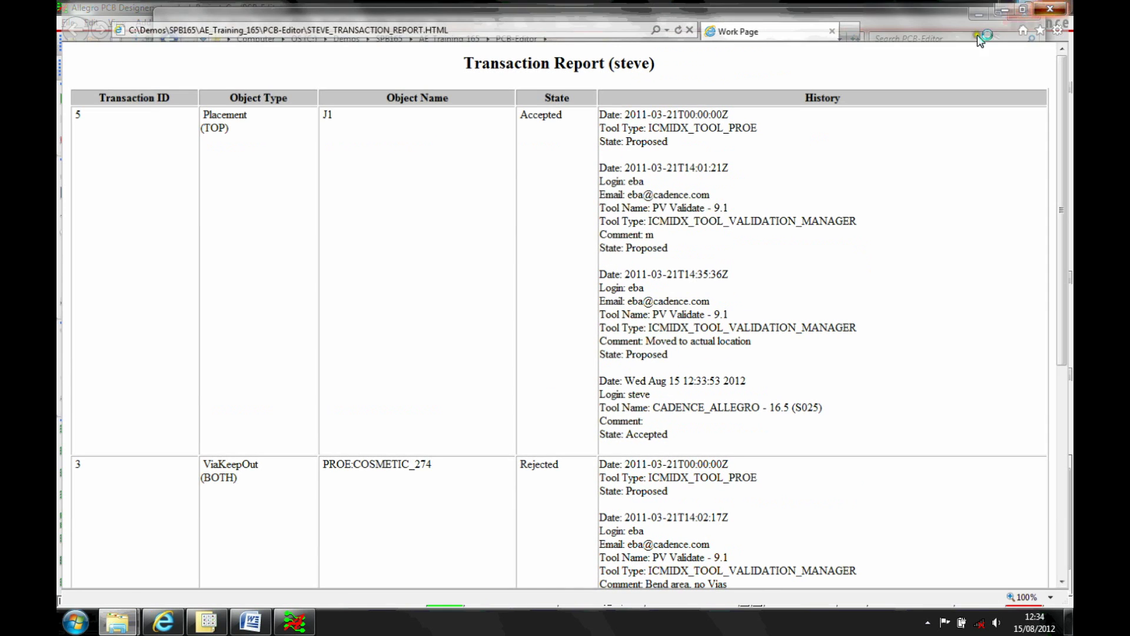
{"action": "left_click", "coordinate": [68, 22]}
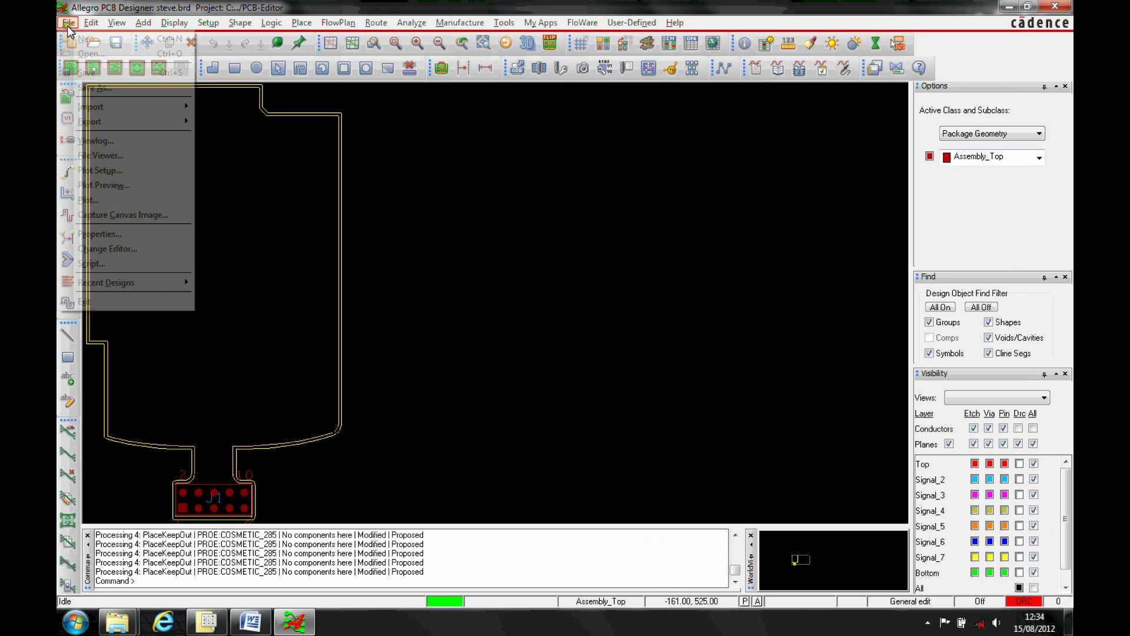
{"action": "mouse_move", "coordinate": [91, 122]}
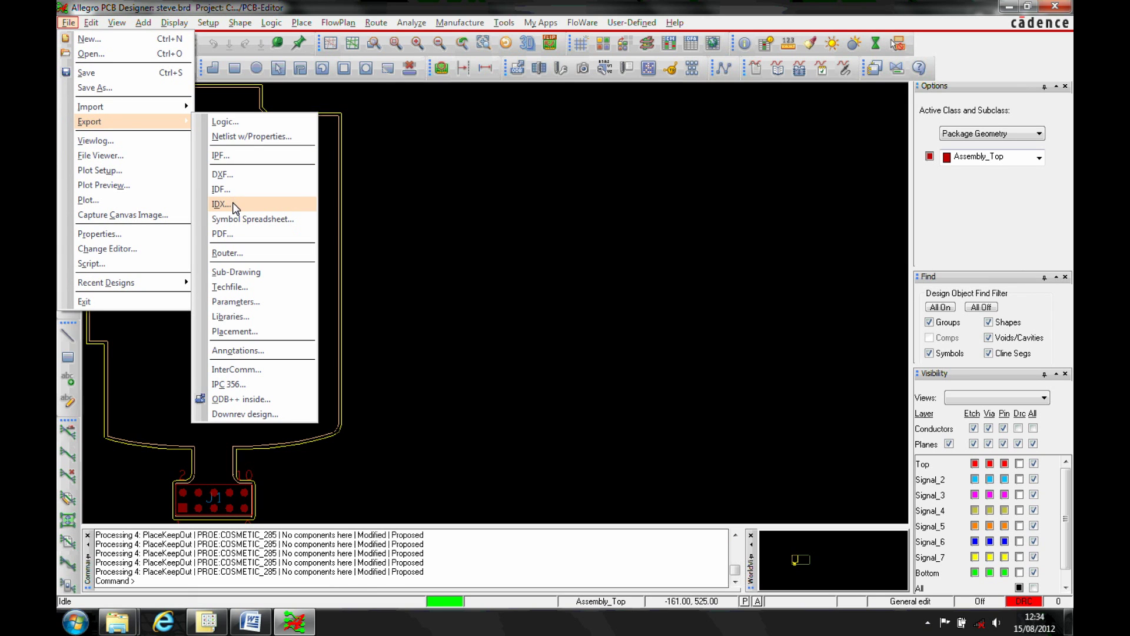
{"action": "left_click", "coordinate": [254, 209]}
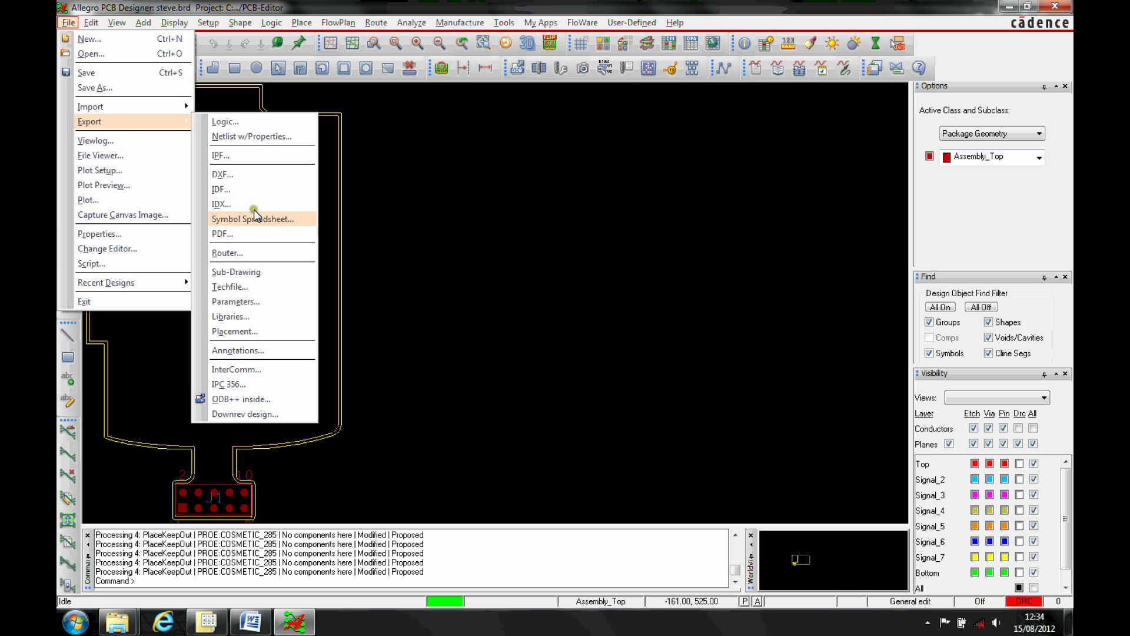
{"action": "left_click", "coordinate": [509, 263]}
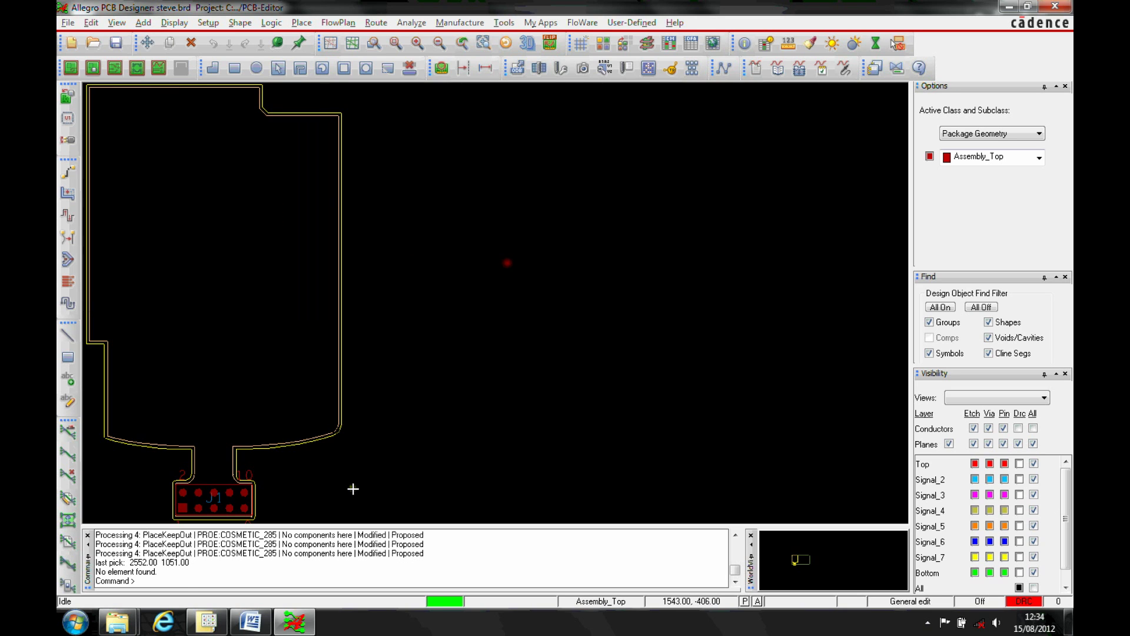
Show the element information for connector J1 and examine its symbol properties, IDX ownership and pin nets
{"action": "right_click", "coordinate": [215, 492]}
{"action": "left_click", "coordinate": [263, 402]}
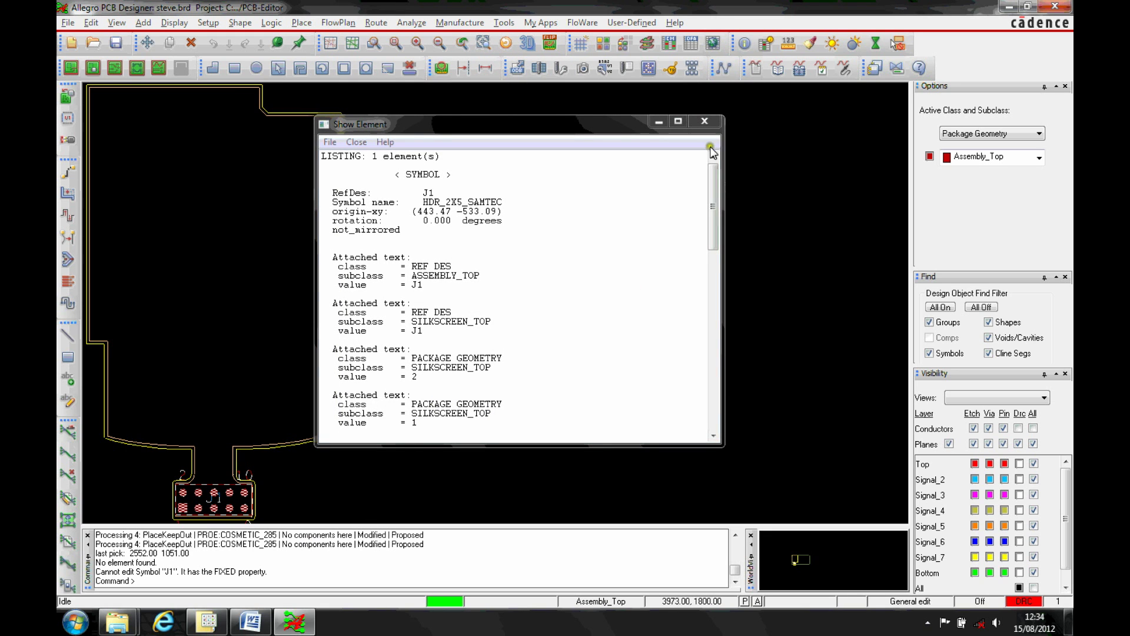
{"action": "left_click", "coordinate": [705, 121]}
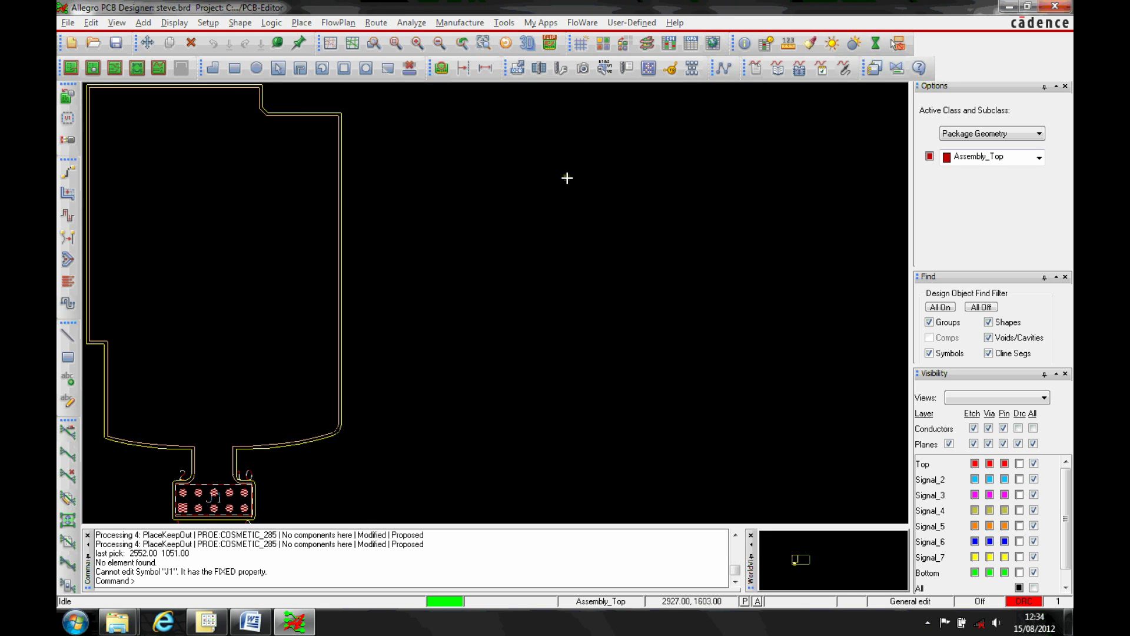
{"action": "right_click", "coordinate": [213, 493]}
{"action": "left_click", "coordinate": [260, 406]}
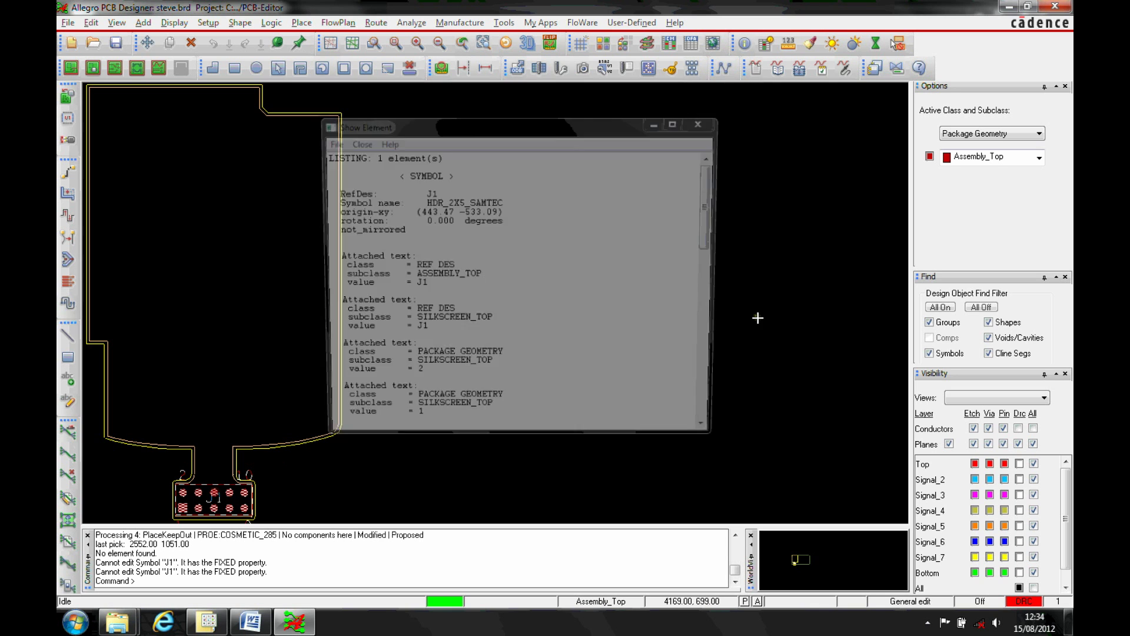
{"action": "left_click_drag", "start_coordinate": [712, 207], "coordinate": [729, 391]}
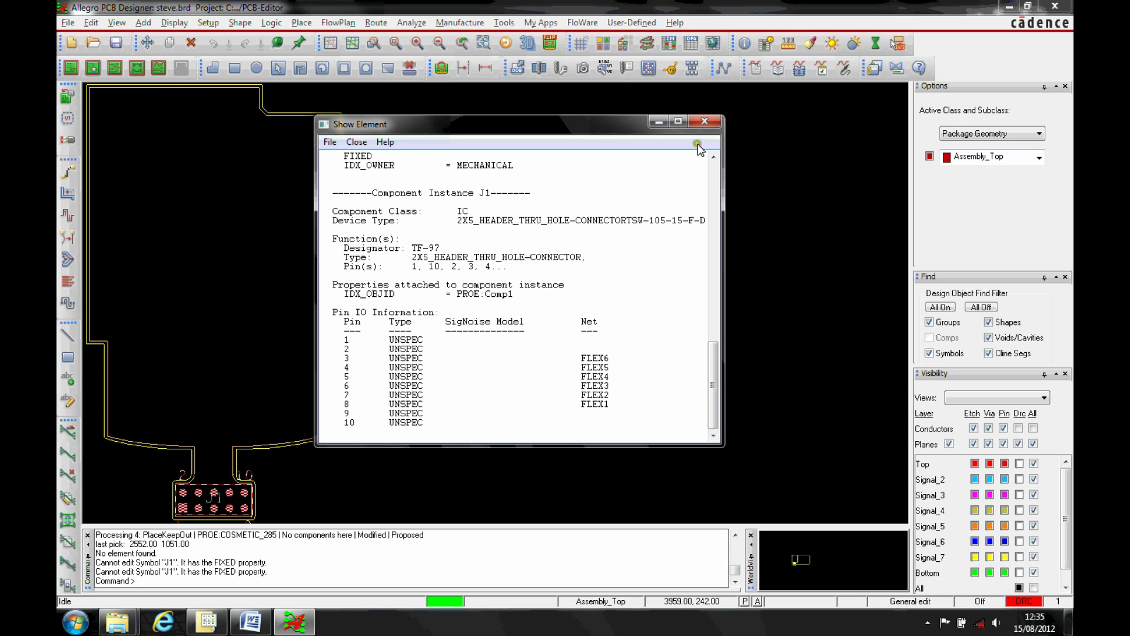
{"action": "left_click", "coordinate": [704, 121]}
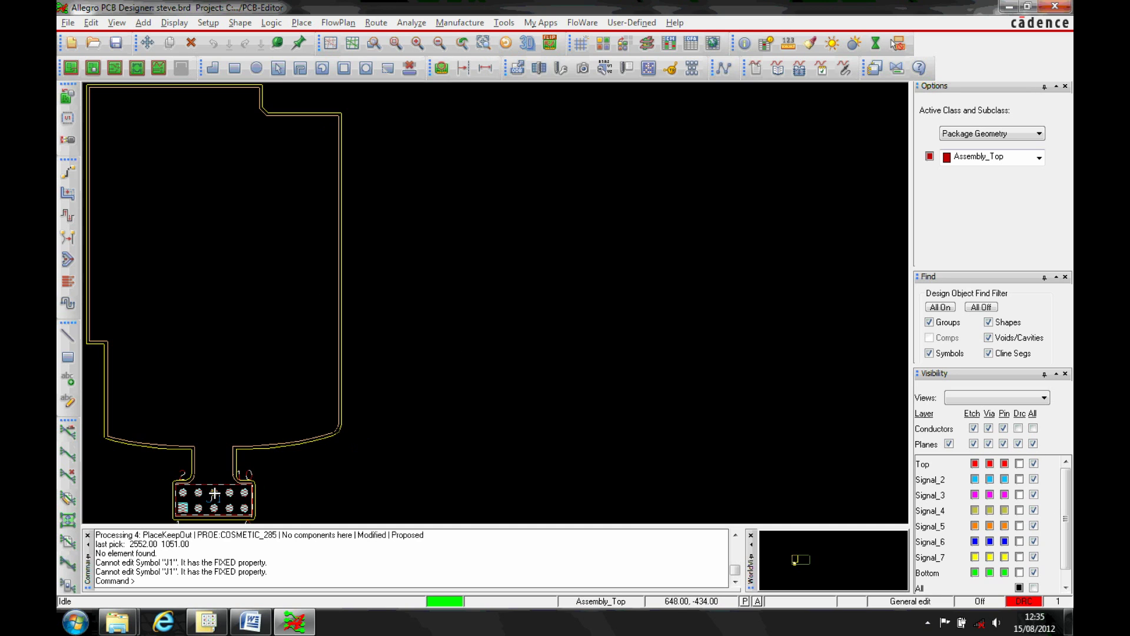